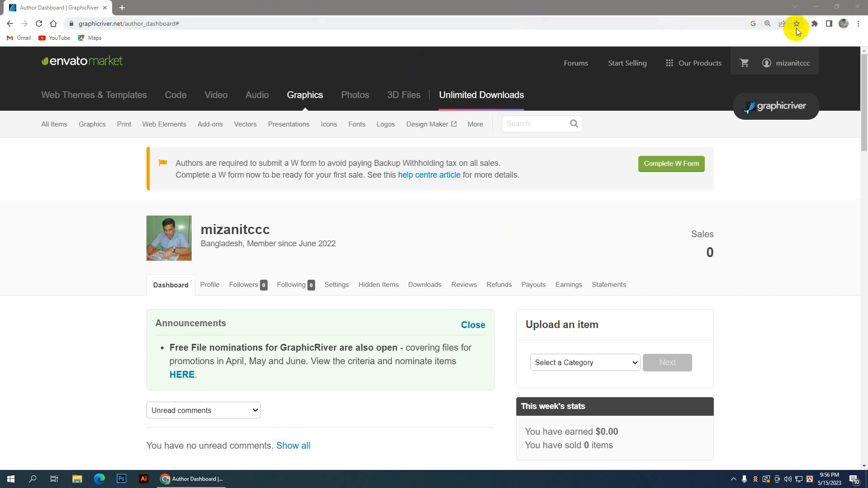
- Open the folder named 2 on the desktop and look over the four files prepared for the upload
left_click(822, 11)
mouse_move(432, 158)
left_mouse_down()
mouse_move(403, 160)
mouse_move(437, 158)
left_mouse_up()
double_click(433, 156)
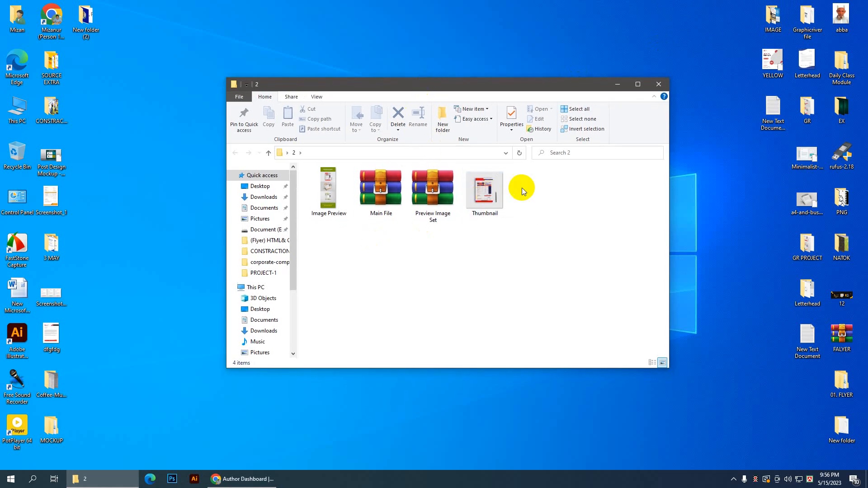
left_click(320, 228)
left_click_drag(320, 228, 506, 198)
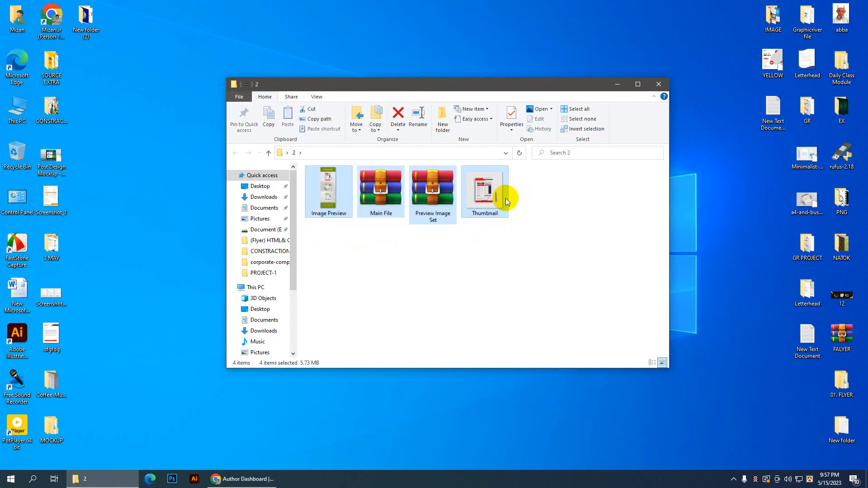
left_click(551, 201)
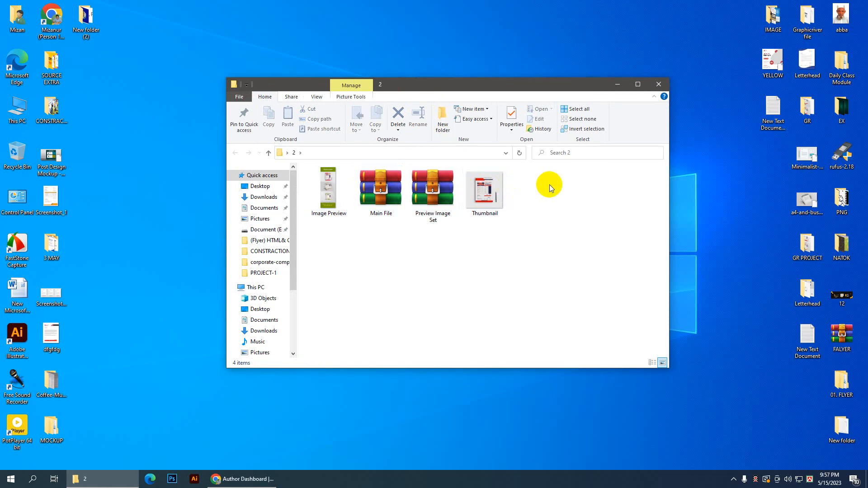
- Inspect the Image Preview, Main File, Preview Image Set and Thumbnail files individually, close the folder and return to the GraphicRiver page in Chrome
left_click(335, 181)
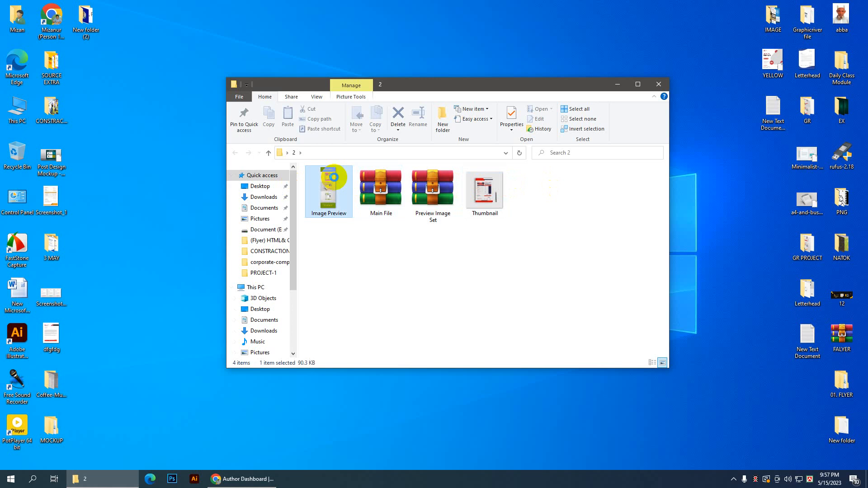
left_click(380, 187)
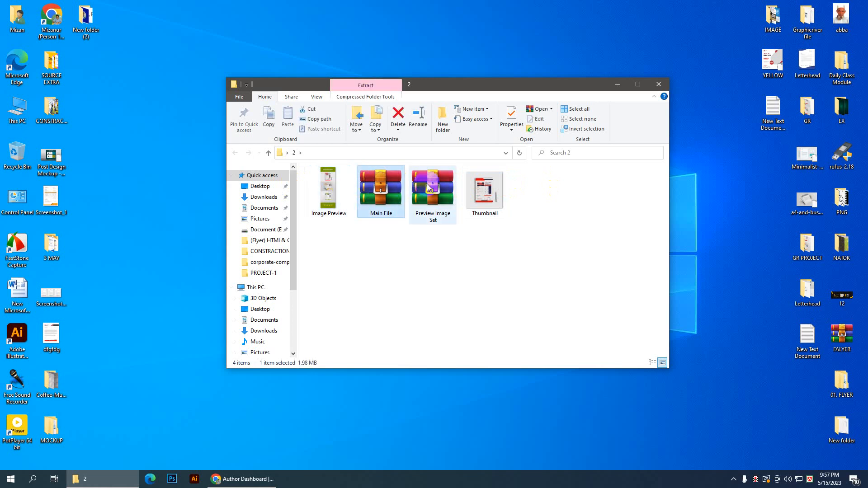
left_click(441, 186)
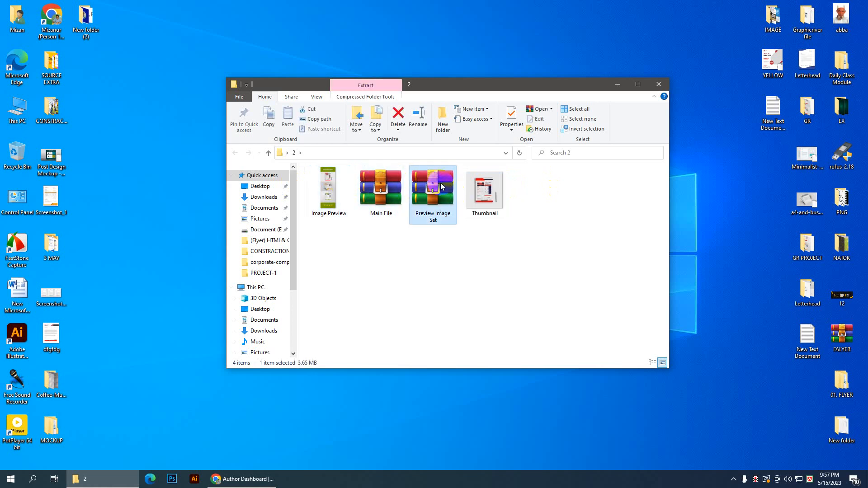
left_click(486, 188)
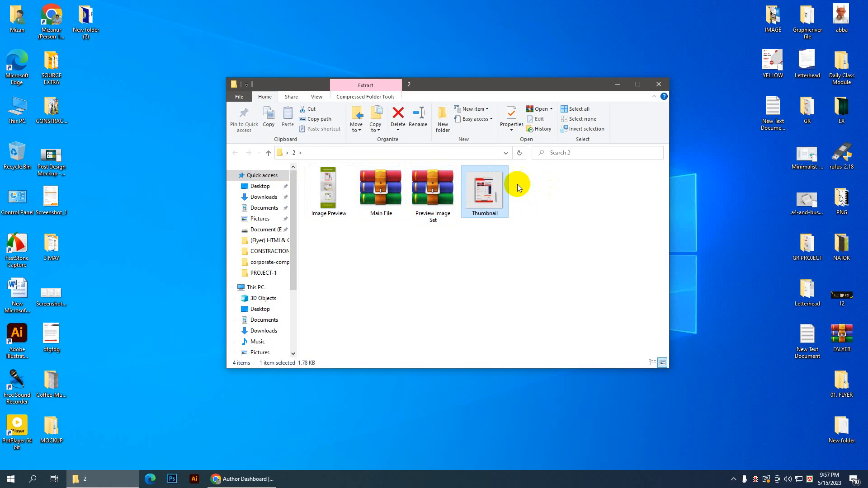
left_click(517, 182)
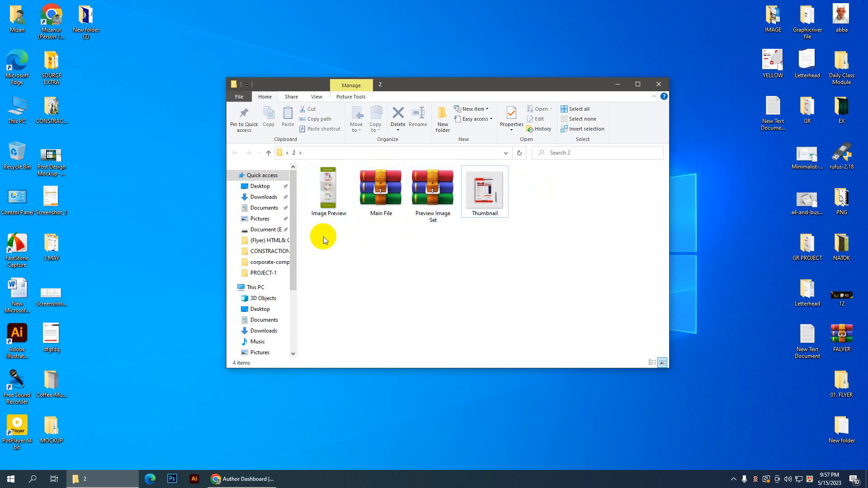
left_click_drag(324, 229, 517, 189)
left_click(517, 195)
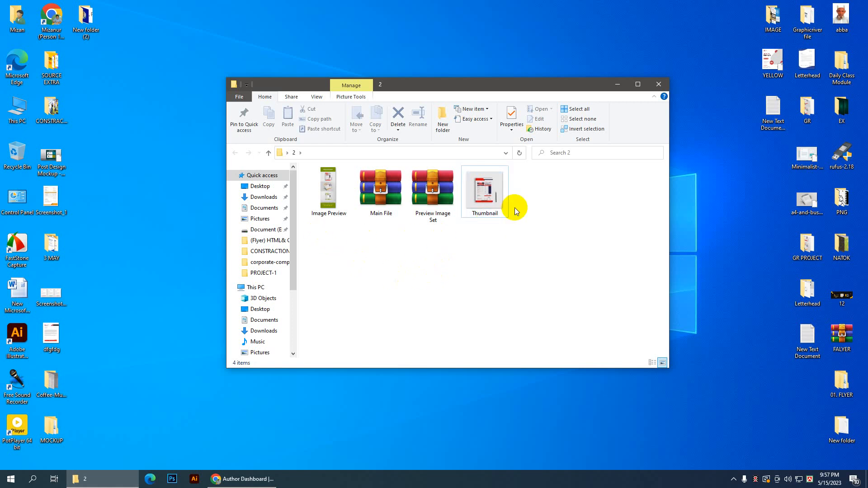
left_click(658, 85)
left_click(195, 479)
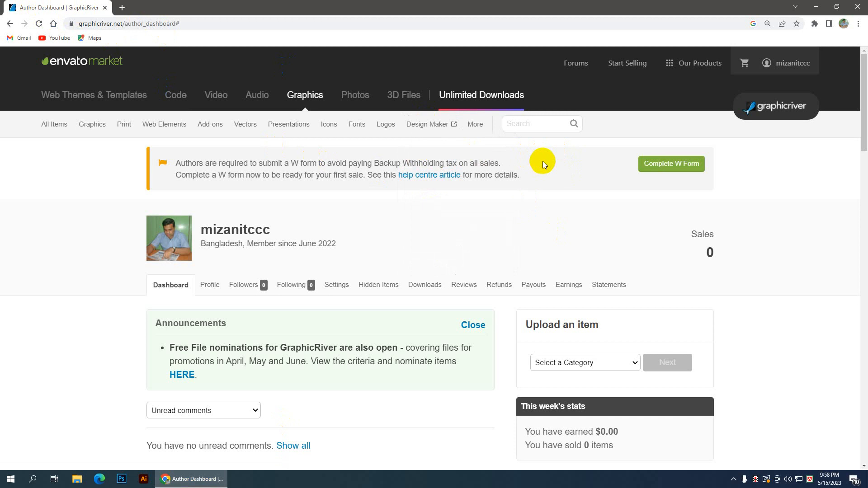
- Open the author dashboard from the account options and start an item upload in the Print Templates category
left_click(791, 63)
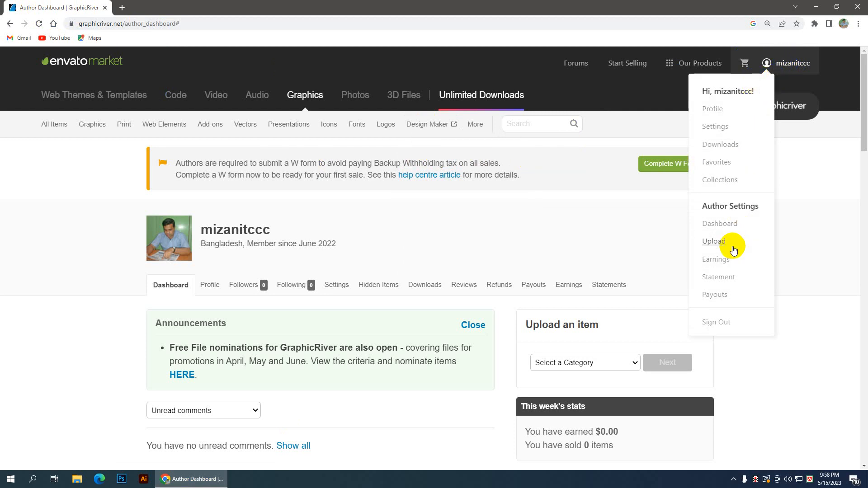
left_click(722, 227)
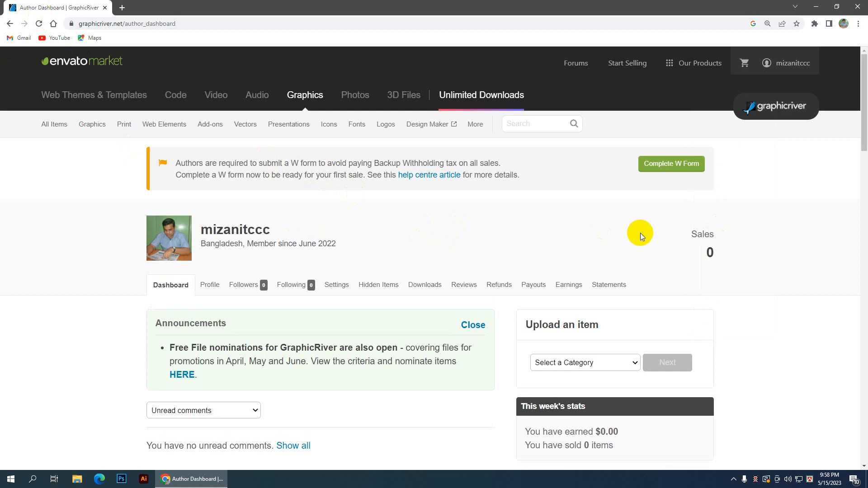
scroll(642, 236, "down", 1)
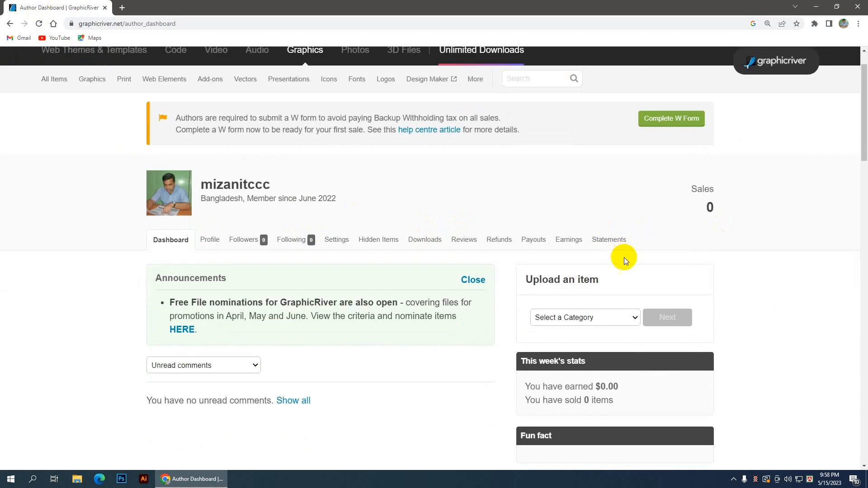
scroll(601, 262, "down", 1)
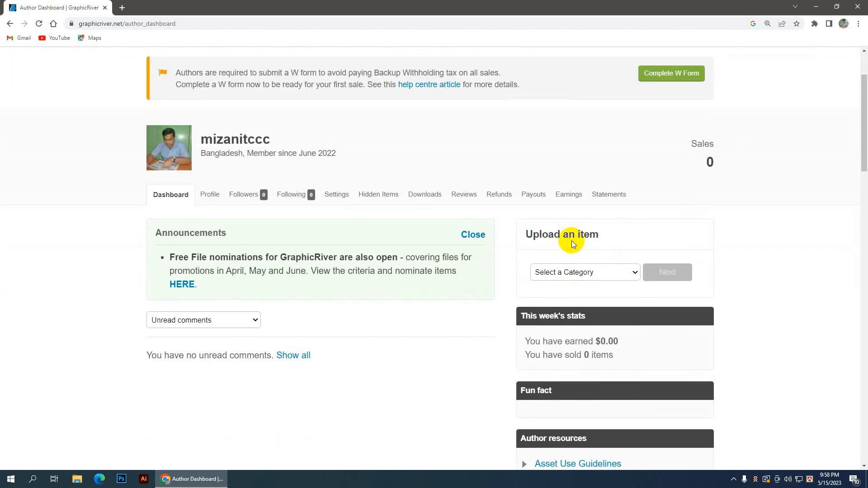
left_click(636, 273)
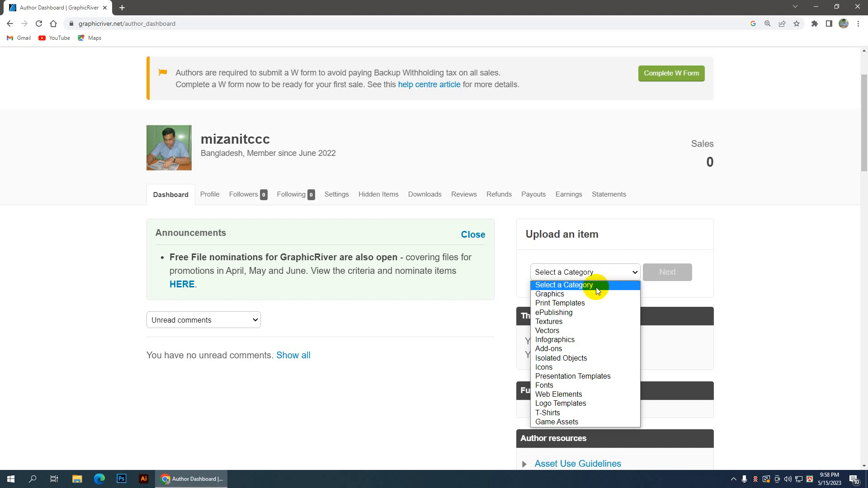
left_click(578, 305)
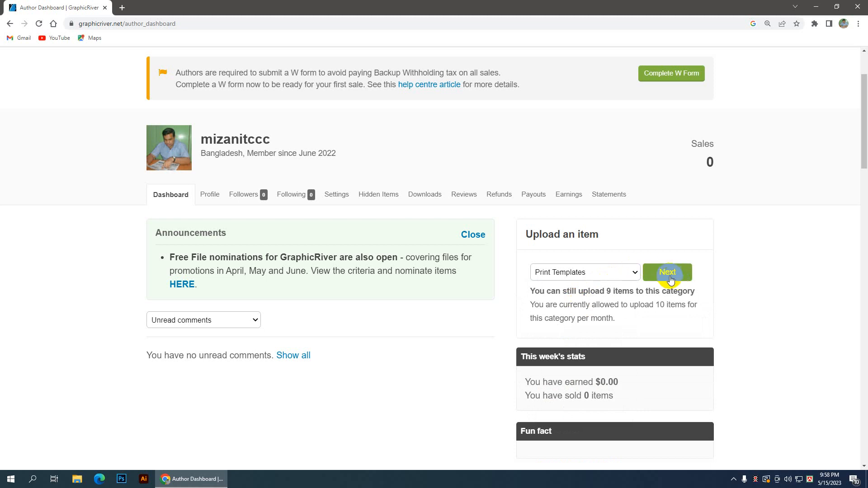
left_click(670, 279)
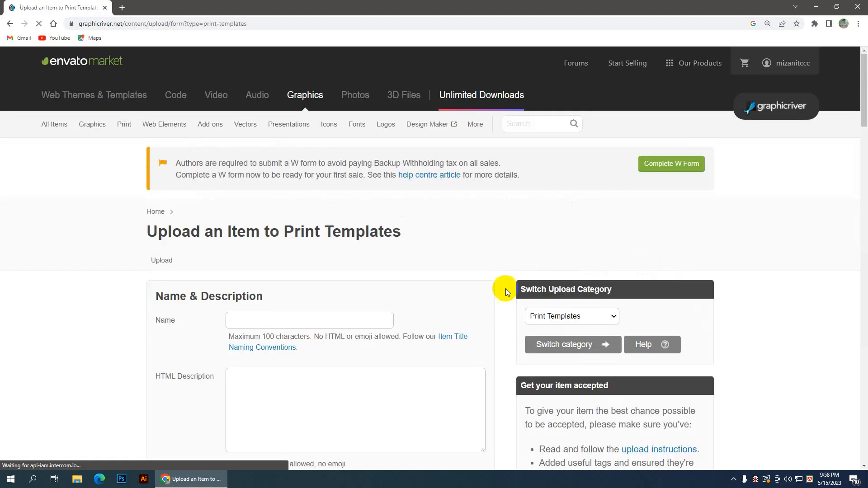
- Name the item "Modern Invoice Template Design" using the suggested earlier entry
scroll(464, 280, "down", 1)
scroll(316, 260, "down", 1)
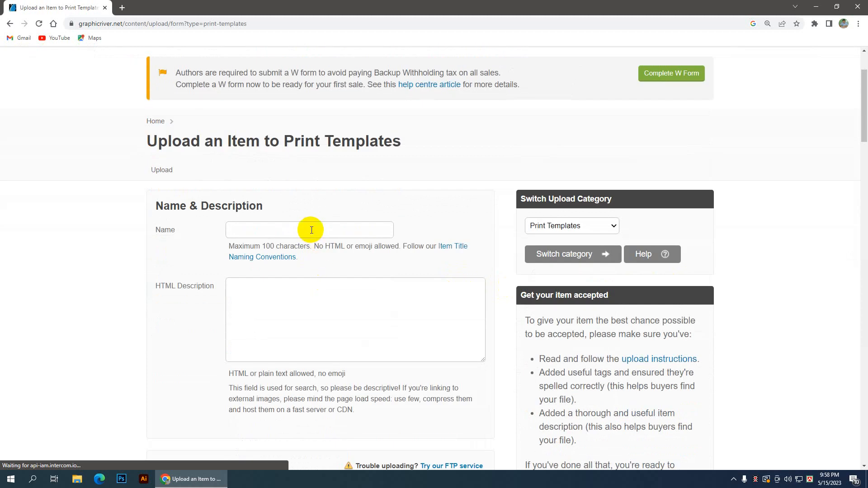
left_click(284, 226)
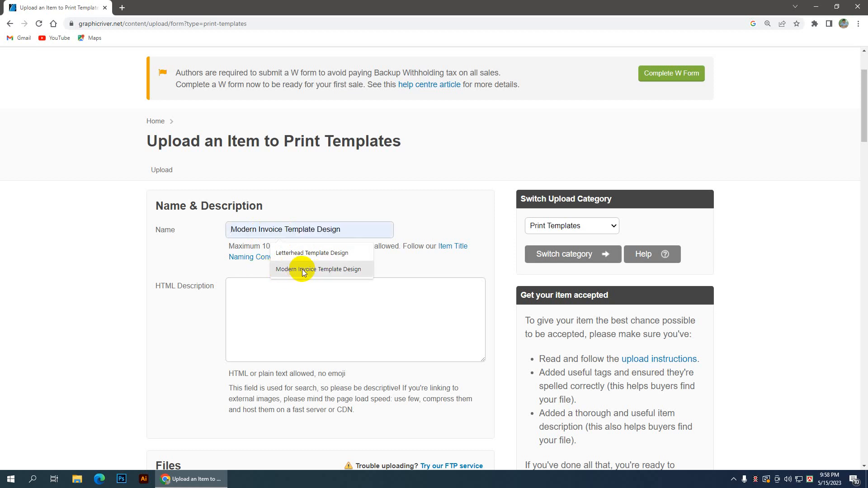
left_click(340, 269)
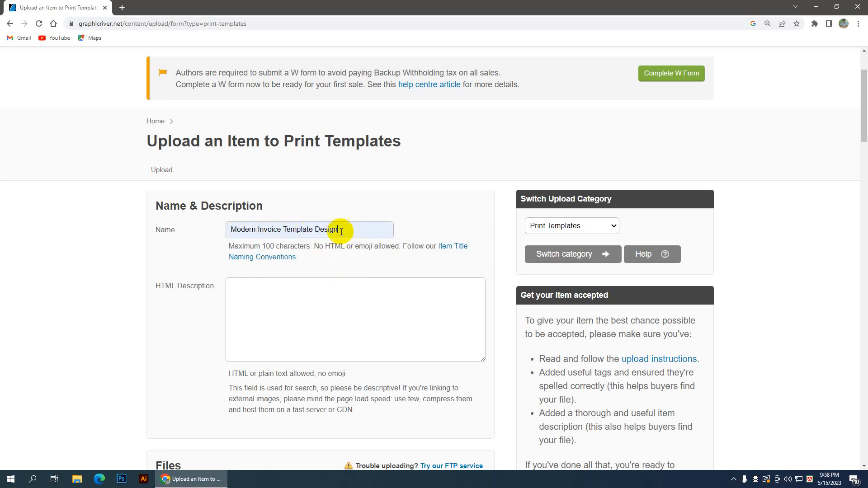
- Open the HTML text file from the desktop in Notepad and copy its full description code, from the Features heading to the closing thank-you
left_click(334, 293)
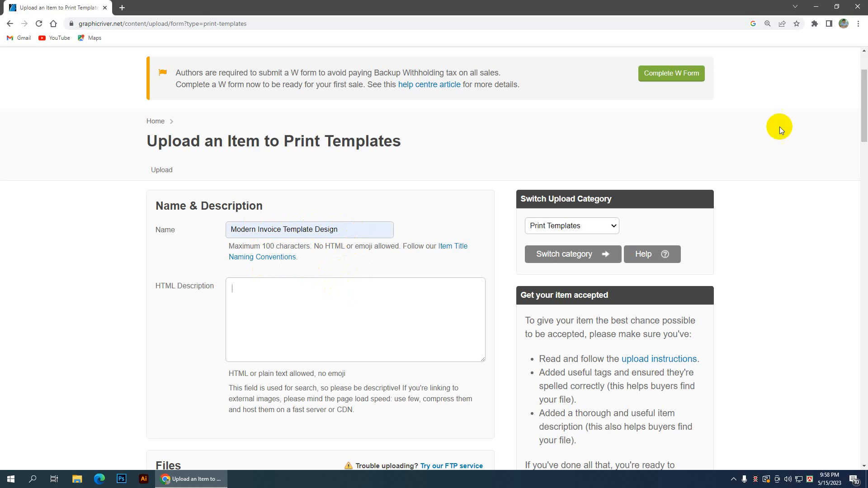
left_click(816, 6)
double_click(392, 153)
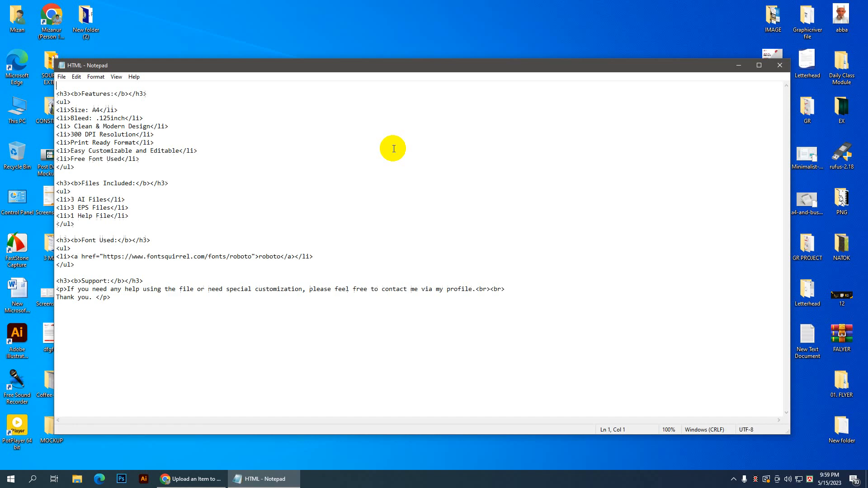
left_click_drag(58, 90, 322, 296)
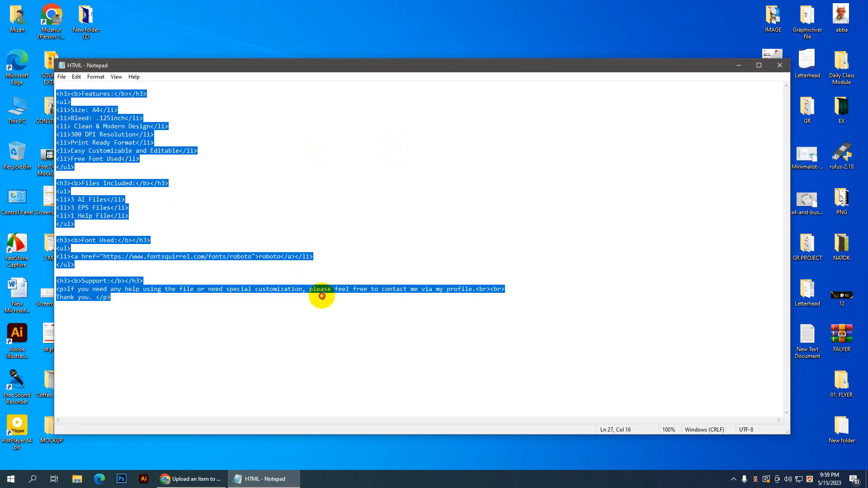
right_click(487, 291)
left_click(509, 318)
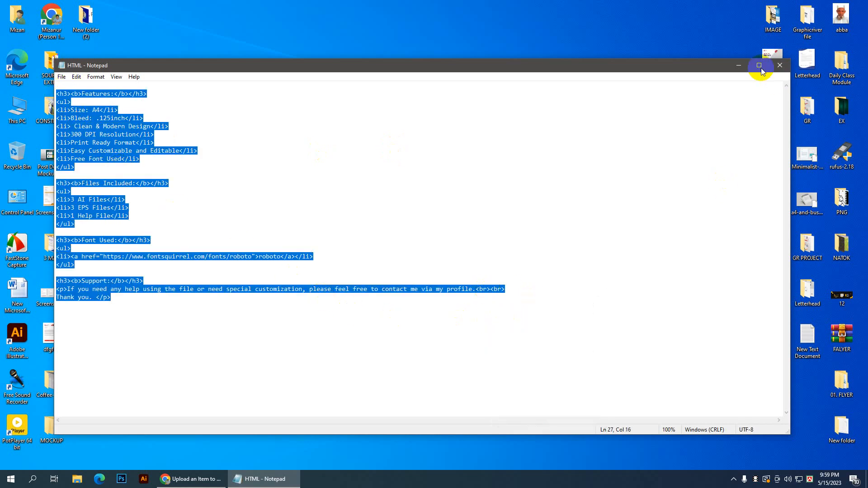
- Return to the upload form in Chrome and paste the copied code as the item's HTML description
left_click(741, 66)
left_click(190, 479)
left_click(263, 297)
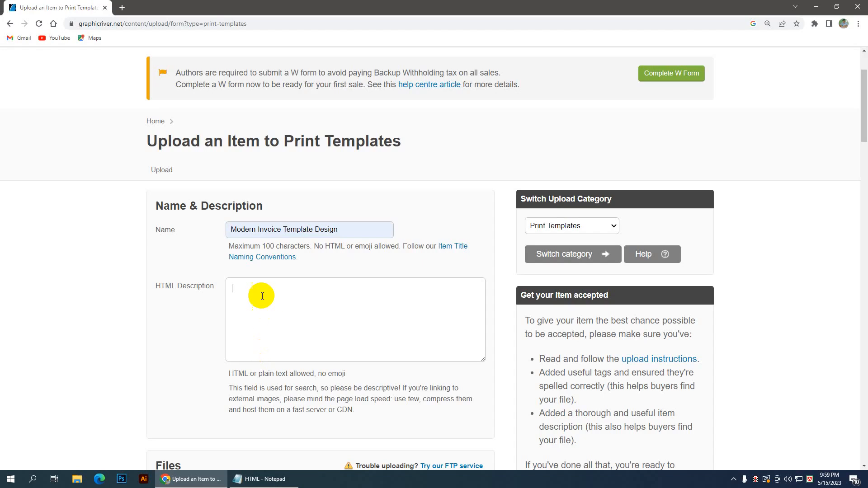
right_click(263, 296)
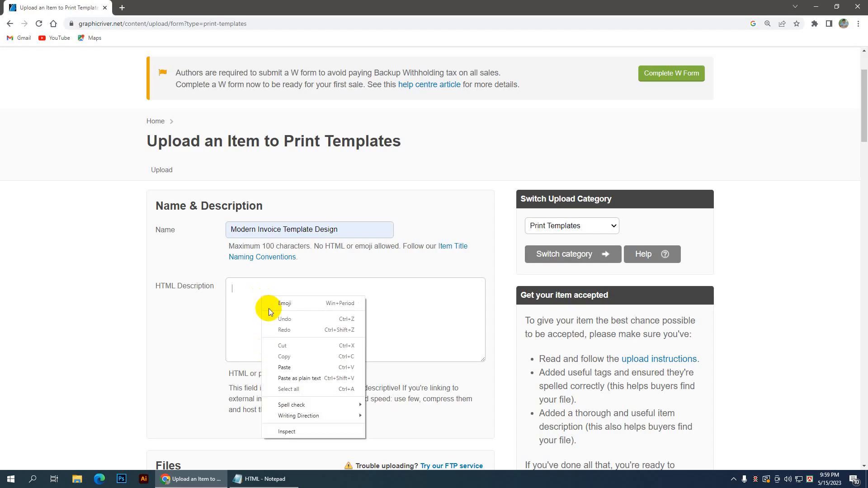
left_click(280, 366)
- Begin choosing the item's upload files and browse to the folder named 2 on the Desktop
scroll(379, 316, "down", 3)
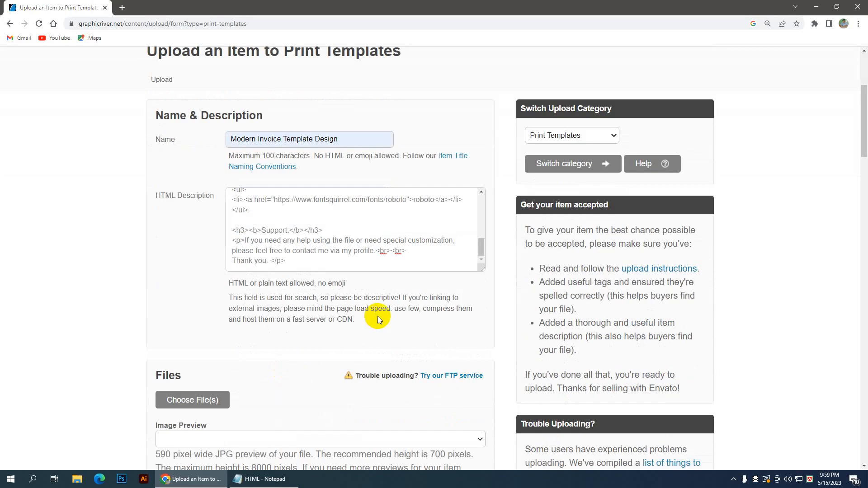
scroll(378, 317, "down", 4)
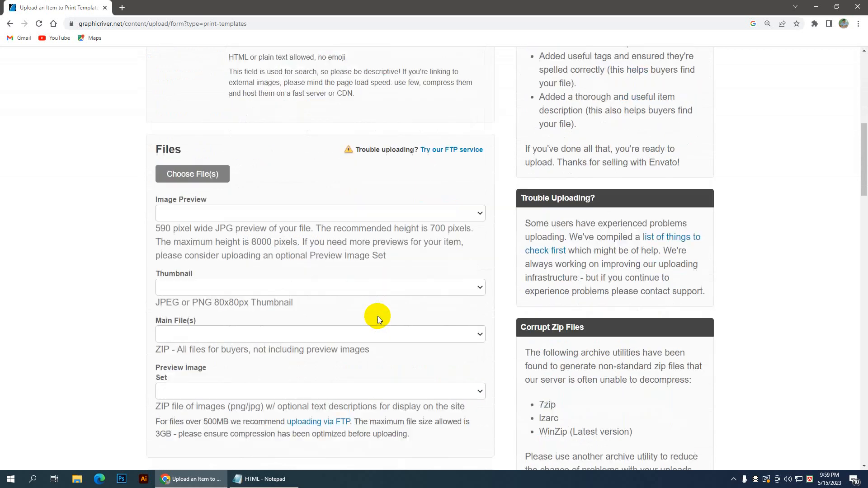
left_click(185, 174)
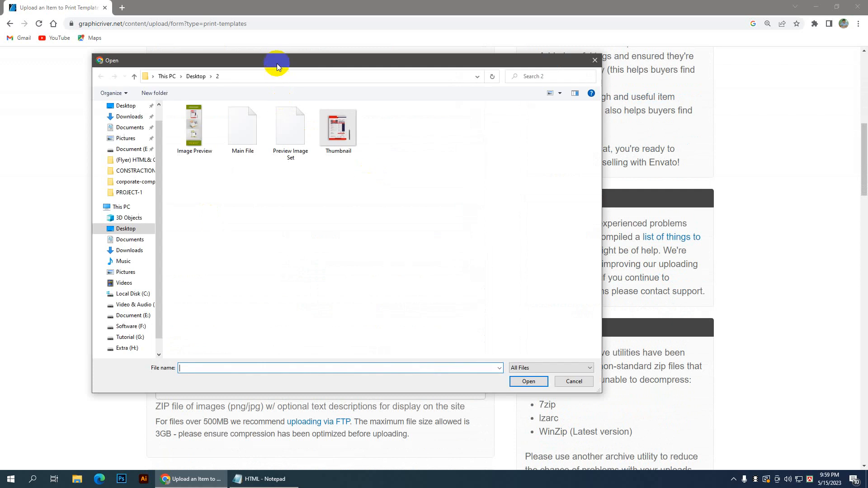
left_click_drag(277, 57, 333, 64)
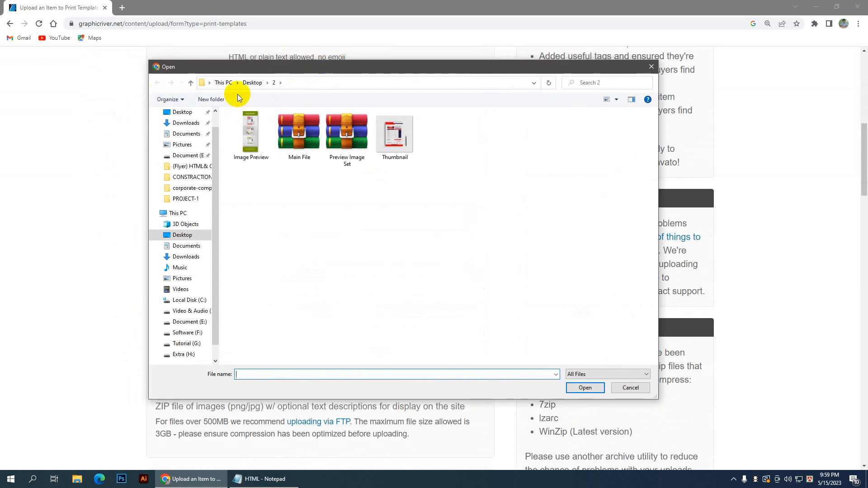
left_click(181, 113)
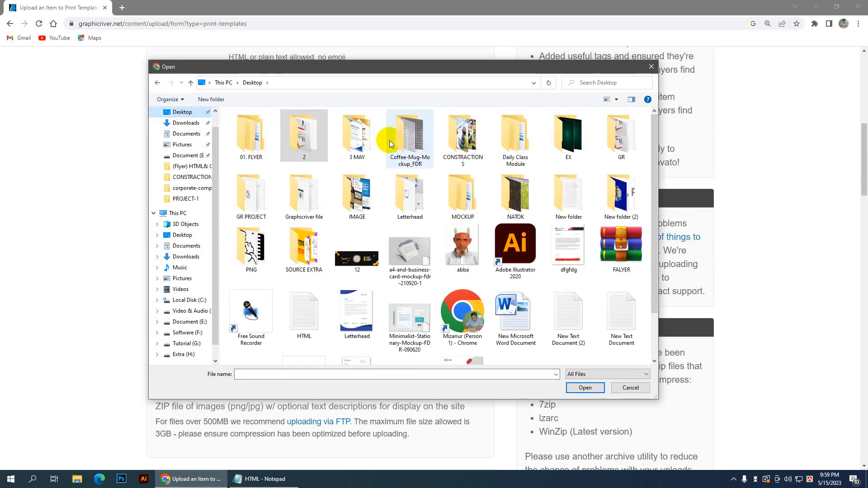
double_click(308, 131)
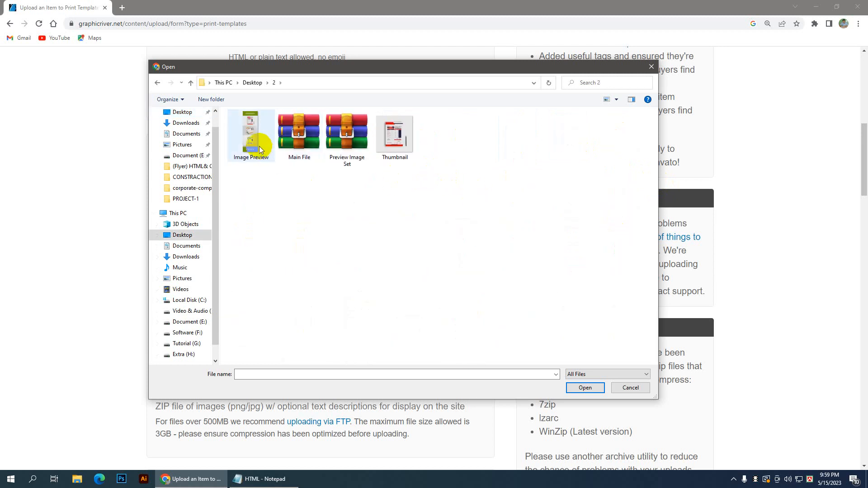
- Select Thumbnail, Image Preview, Main File and Preview Image Set together in folder 2 and upload them to the item
left_click(252, 144)
left_click(297, 137)
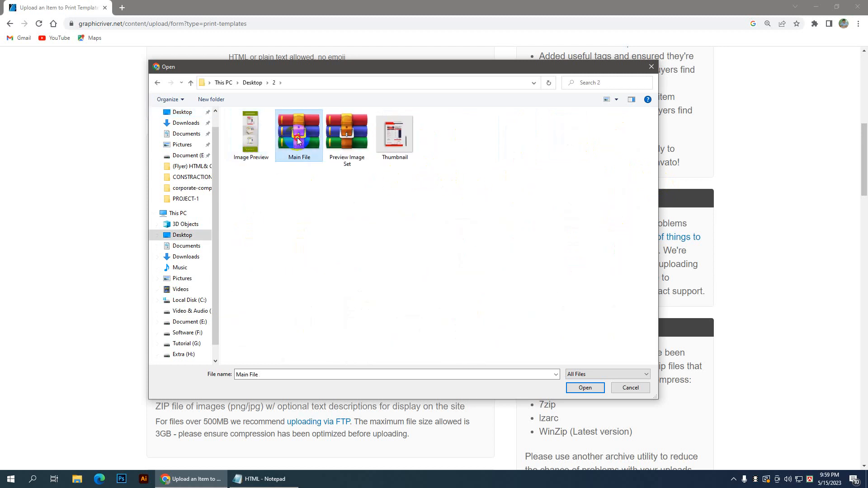
left_click(349, 141)
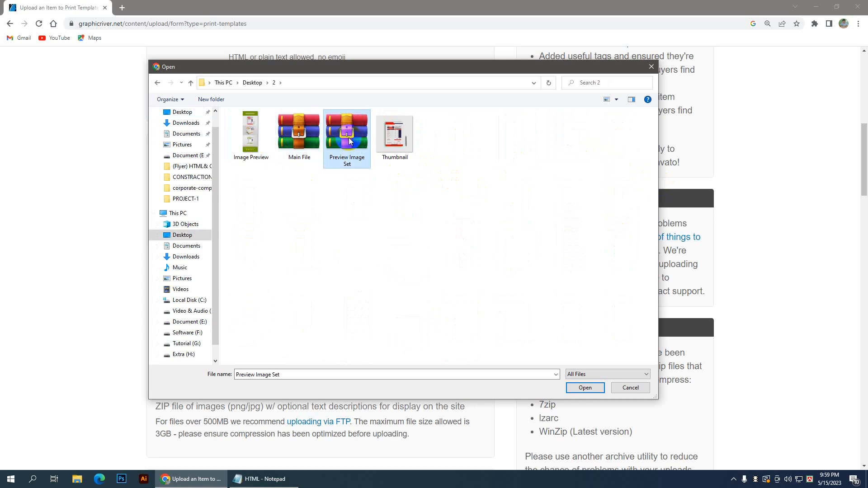
left_click(391, 137)
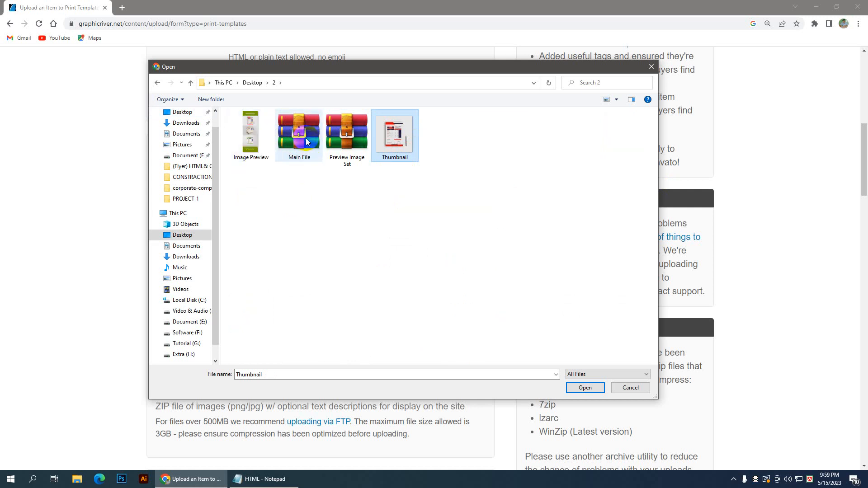
left_click(255, 134)
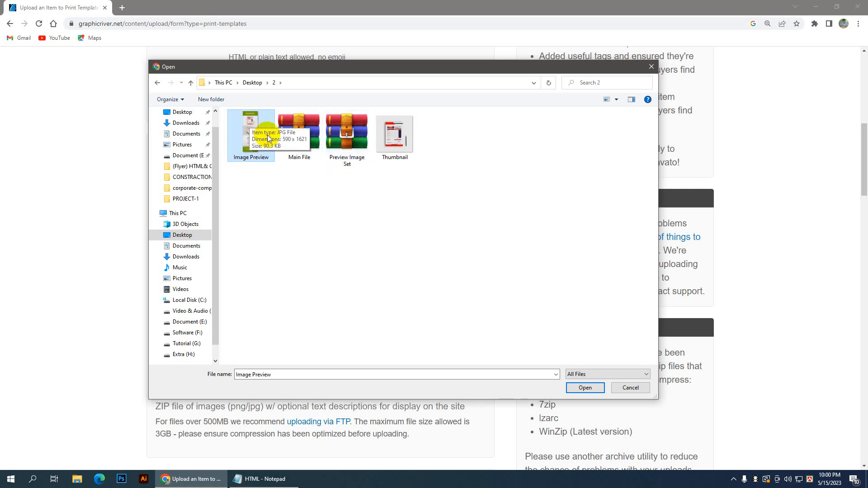
left_click(403, 138)
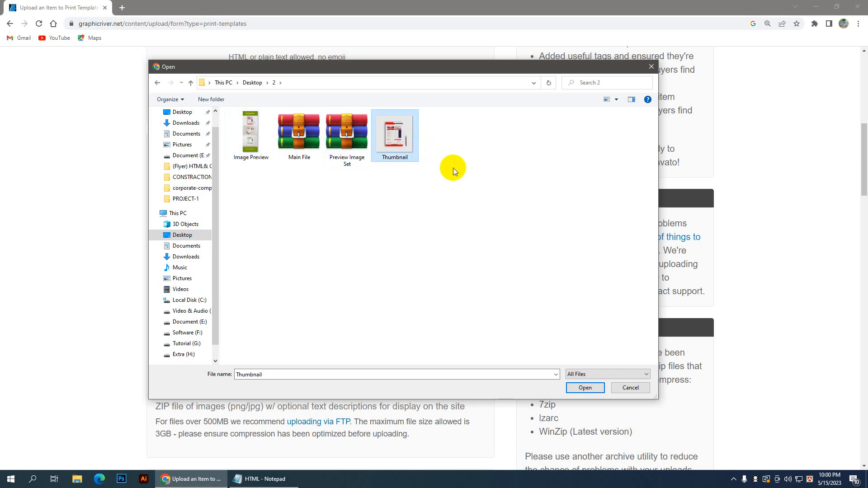
left_click_drag(453, 168, 237, 126)
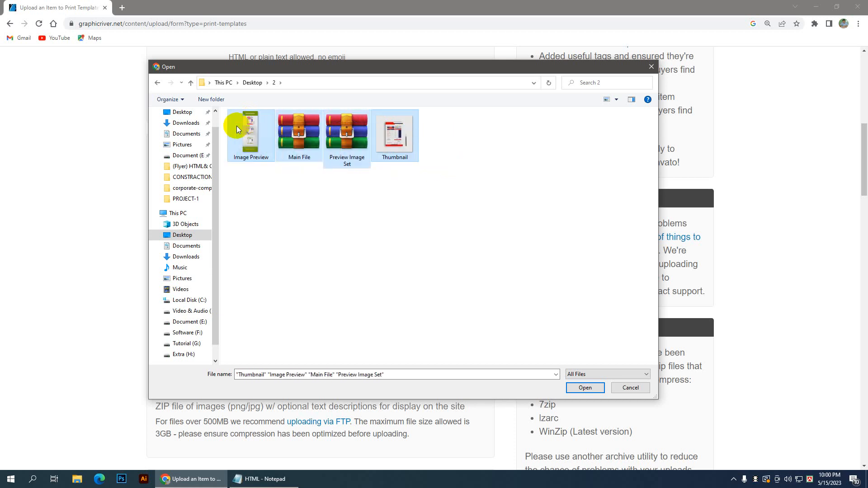
left_click(585, 389)
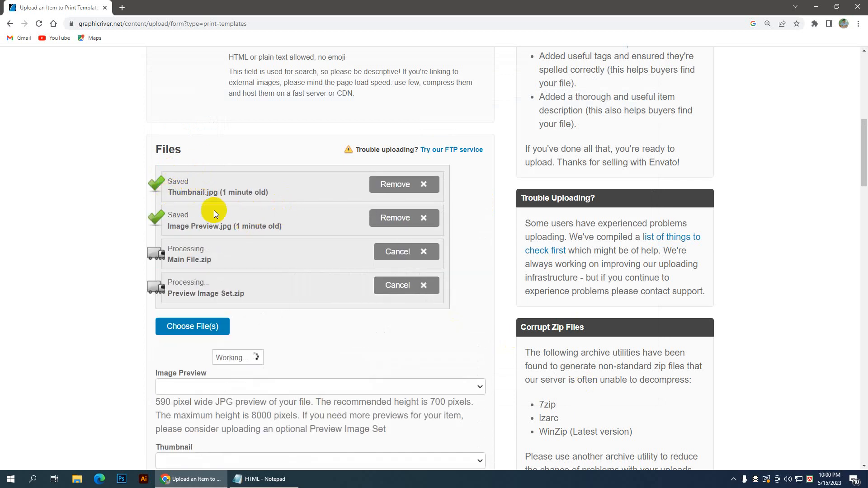
- Assign Image Preview.jpg as the item's image preview and Thumbnail.jpg as its thumbnail
scroll(262, 286, "down", 2)
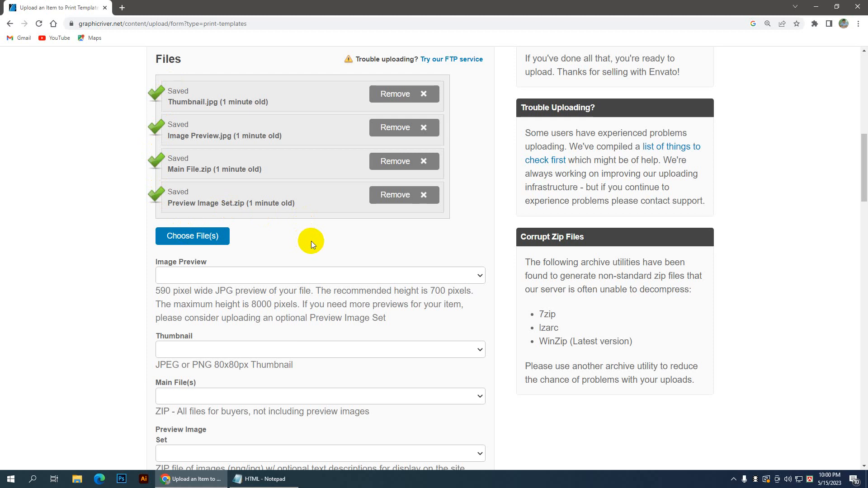
scroll(281, 246, "down", 2)
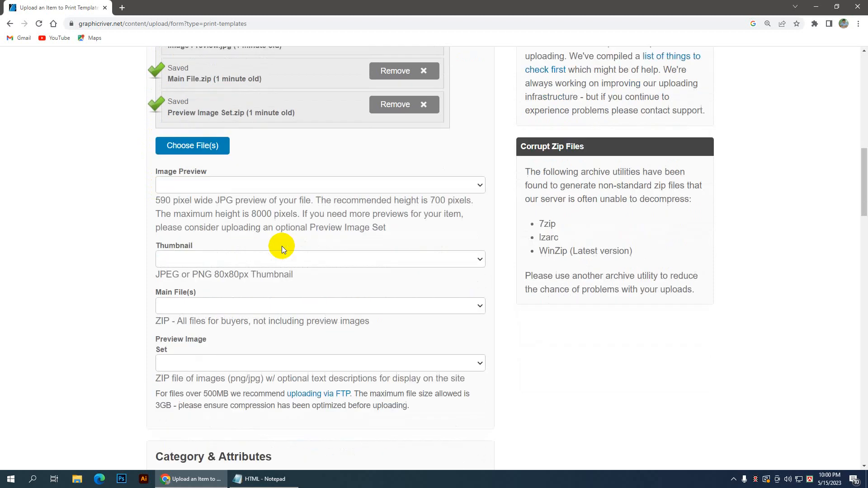
left_click(215, 184)
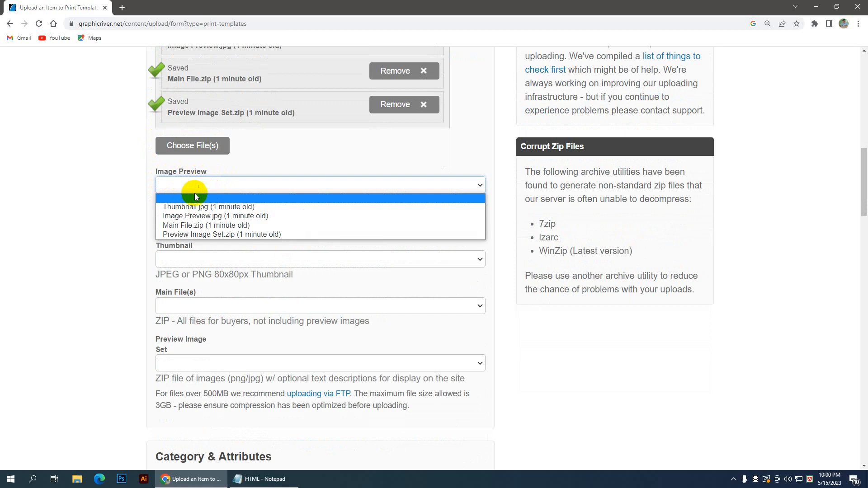
left_click(184, 216)
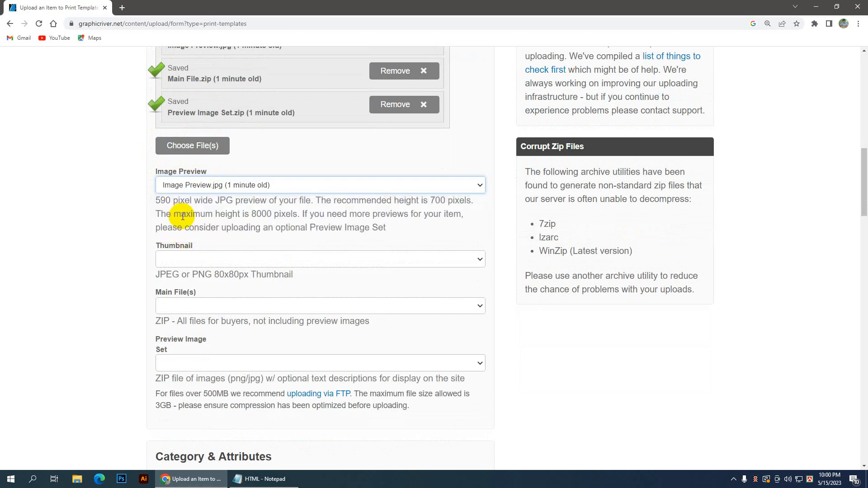
left_click(181, 256)
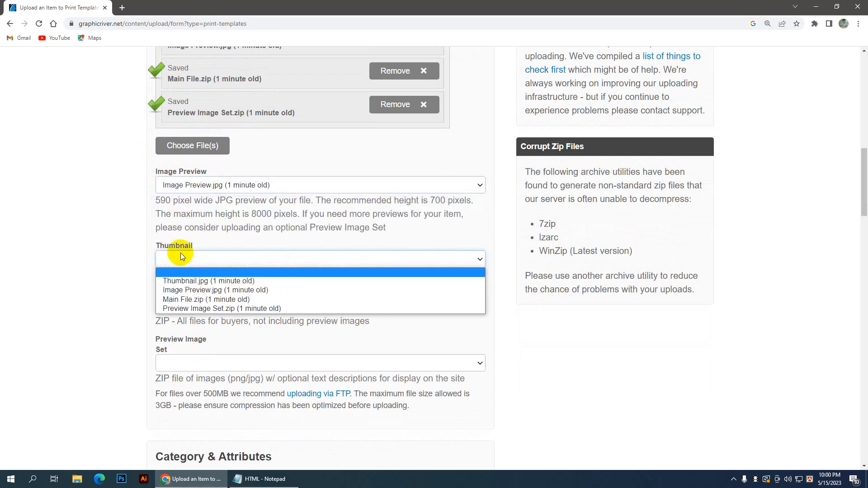
left_click(215, 281)
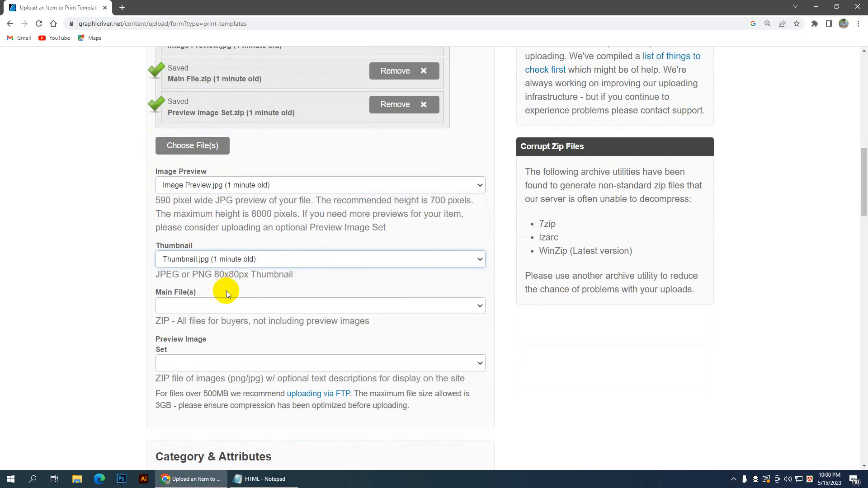
- Assign Main File.zip as the item's main file and Preview Image Set.zip as its preview image set
scroll(226, 291, "down", 1)
left_click(200, 260)
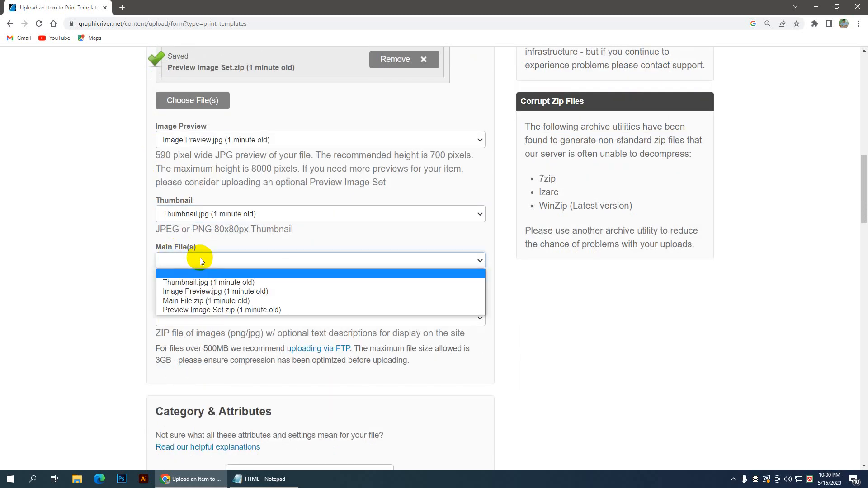
left_click(179, 301)
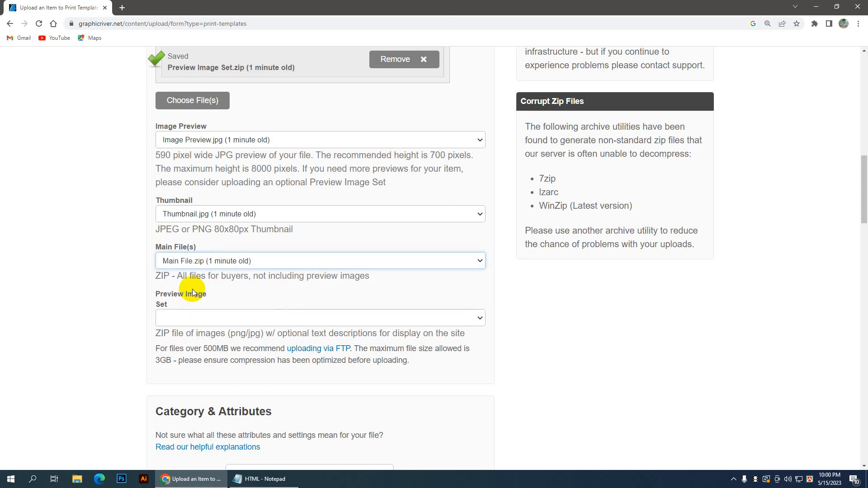
scroll(193, 292, "down", 1)
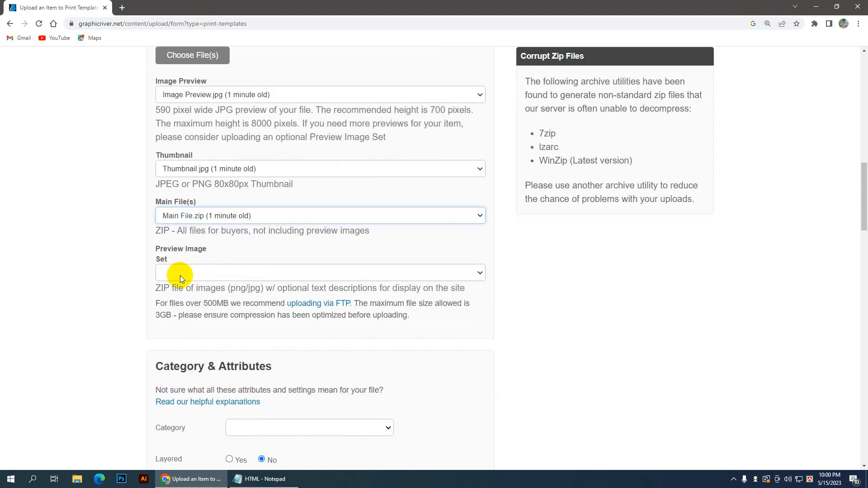
left_click(180, 274)
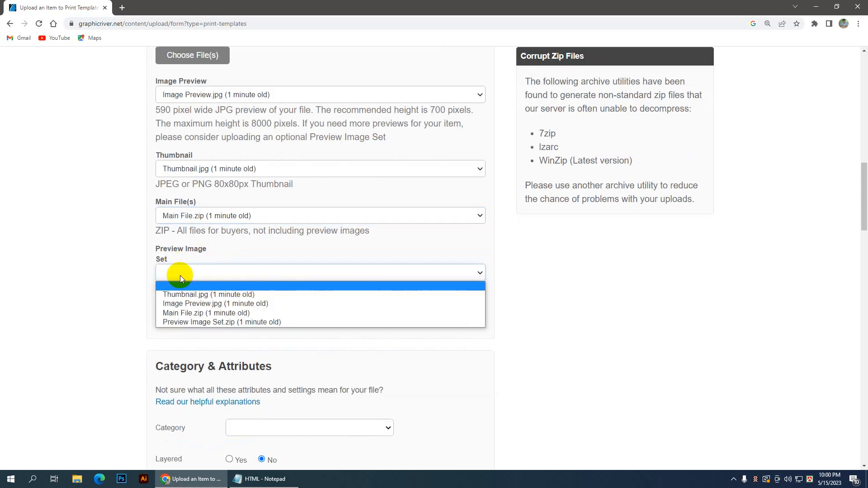
left_click(186, 322)
- Set the item's category to Flyers and its Layered attribute to No
scroll(232, 321, "down", 4)
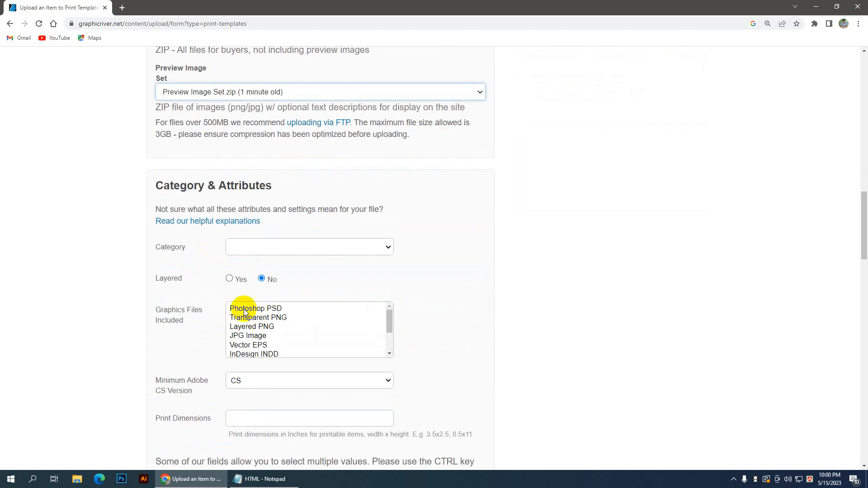
left_click(389, 248)
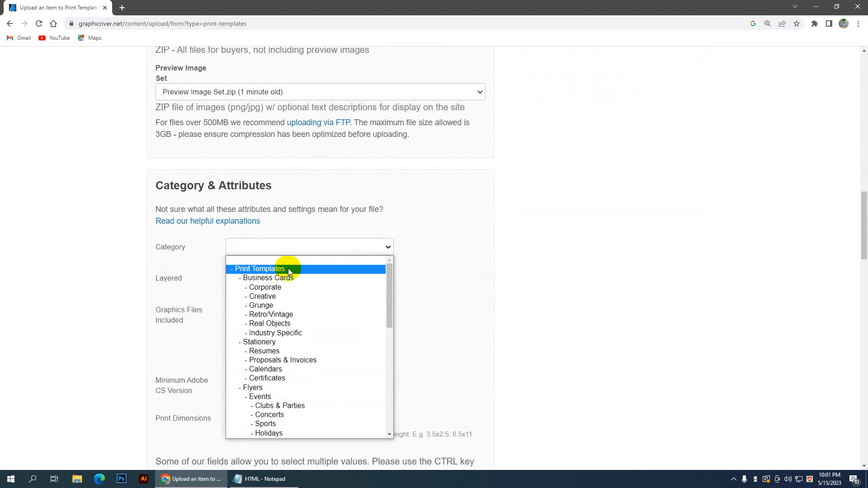
left_click(263, 389)
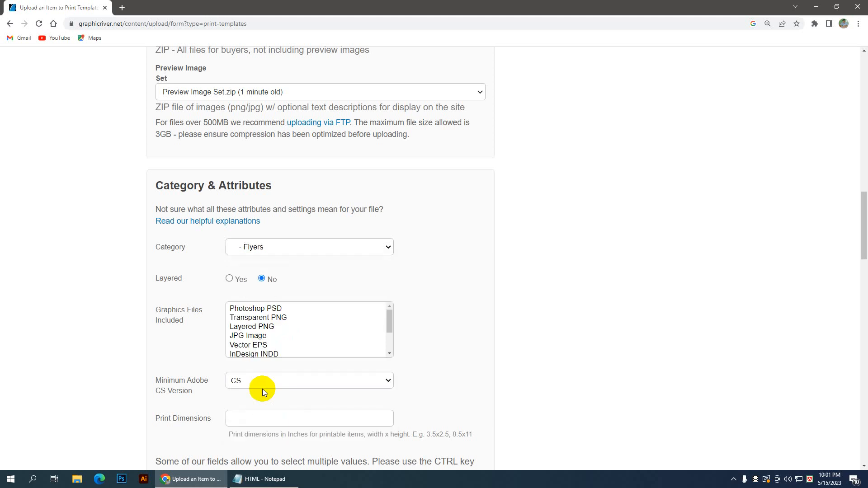
scroll(302, 277, "down", 1)
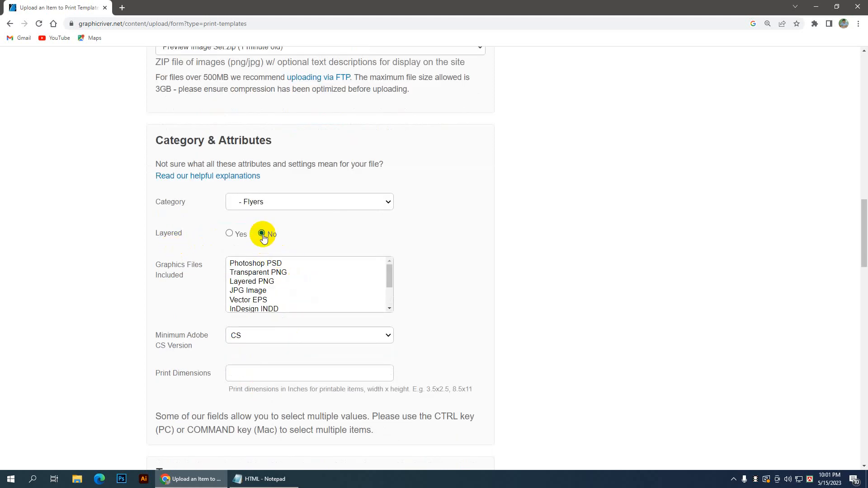
- Mark Vector EPS and AI Illustrator as the included graphics files, with CS as the minimum Adobe version
scroll(262, 235, "down", 1)
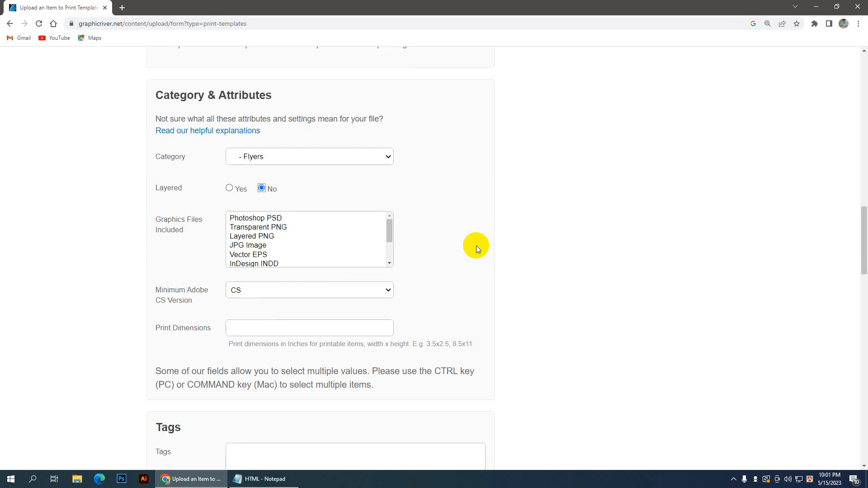
left_click(249, 255)
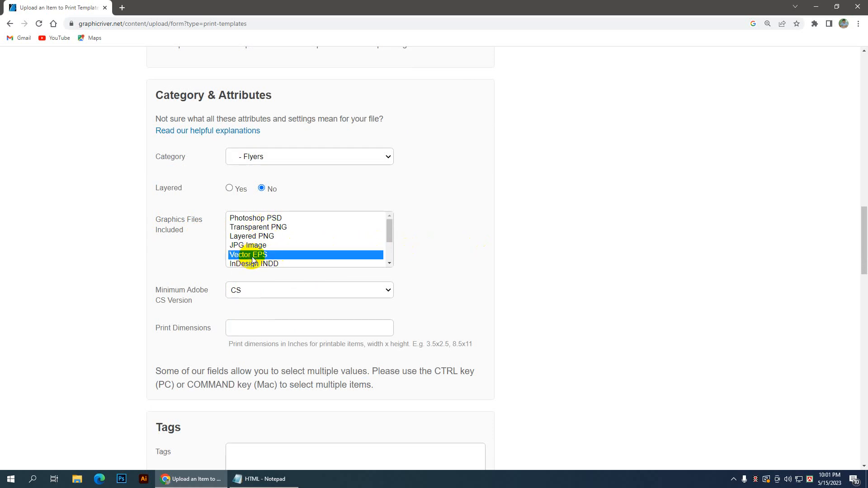
left_click(389, 264)
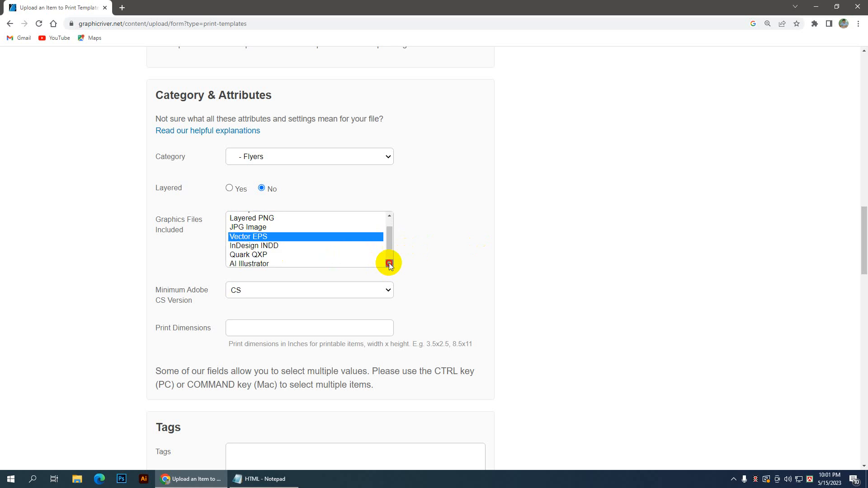
left_click(250, 264, "ctrl")
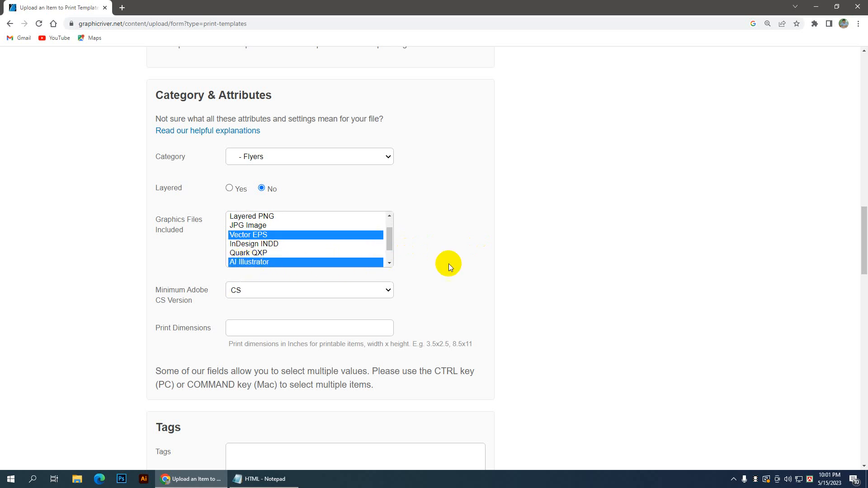
left_click(254, 294)
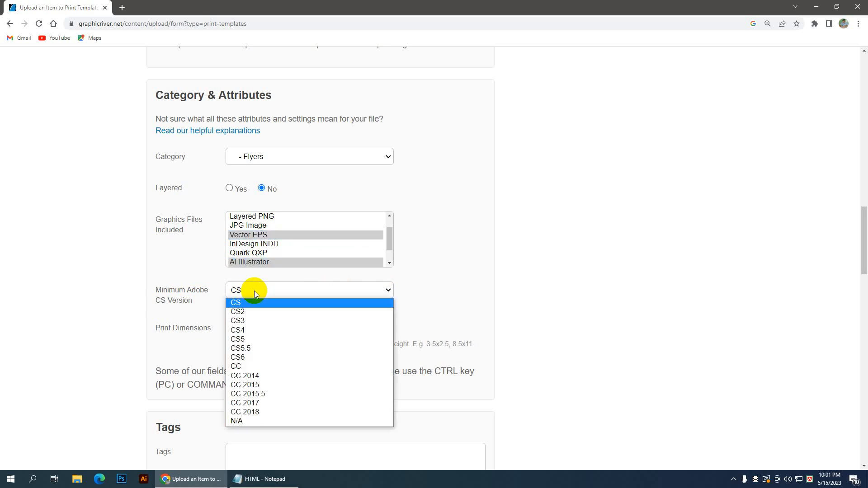
left_click(260, 295)
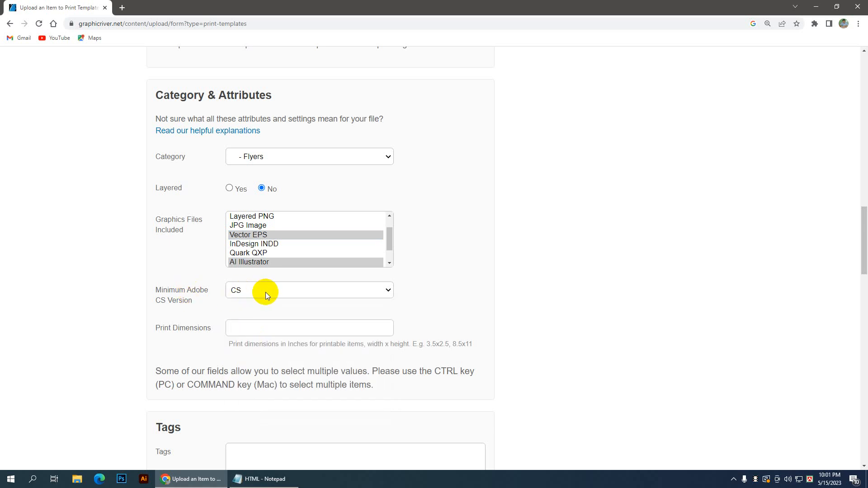
- Copy the example size 8.5x11 from the hint text and paste it as the item's print dimensions
scroll(265, 292, "down", 1)
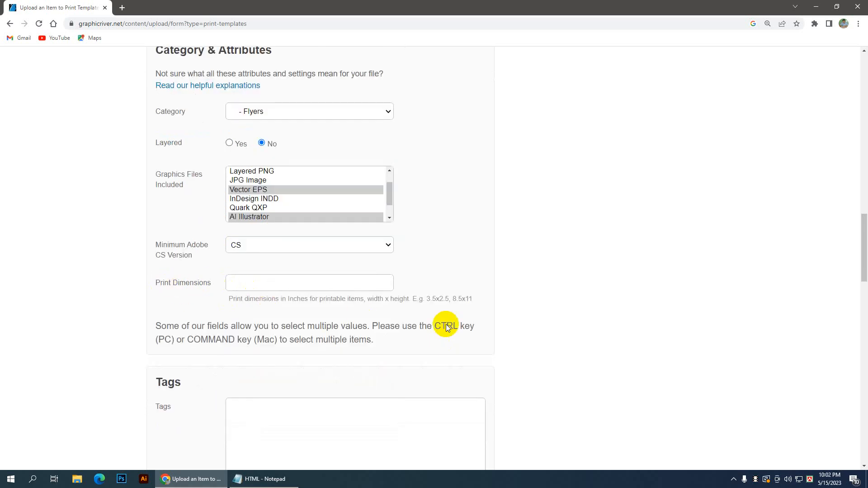
left_click(453, 297)
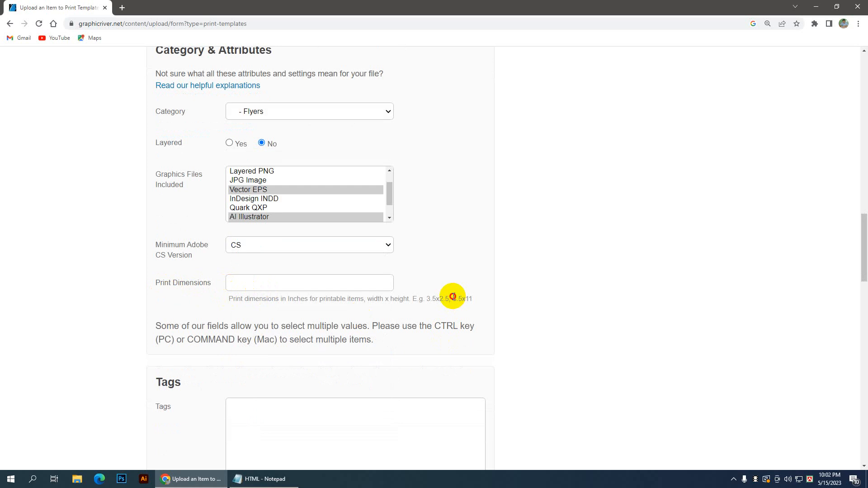
left_click_drag(453, 297, 474, 299)
right_click(463, 298)
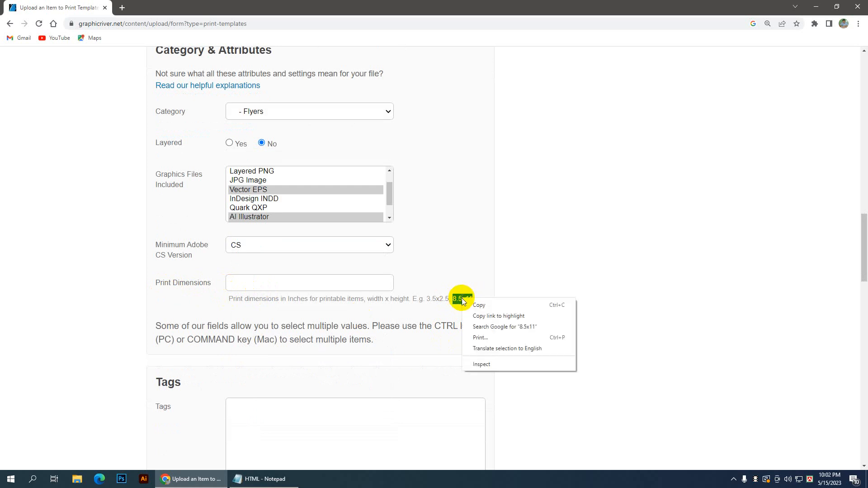
left_click(471, 308)
right_click(300, 285)
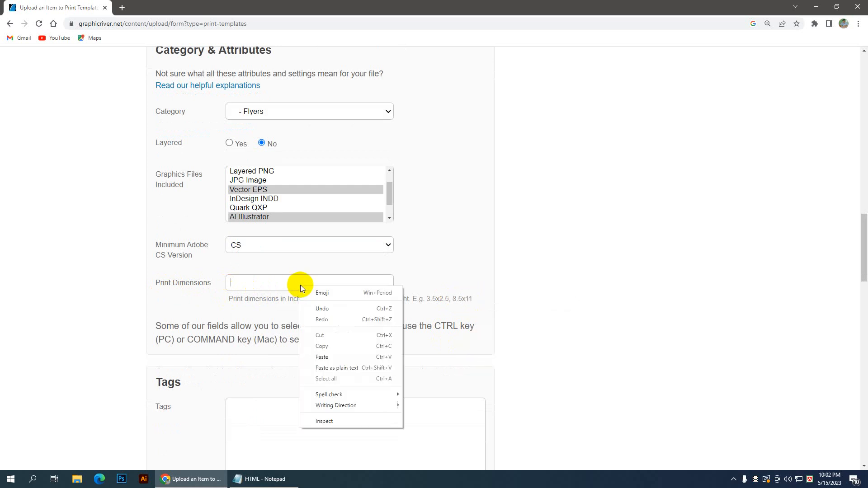
left_click(322, 357)
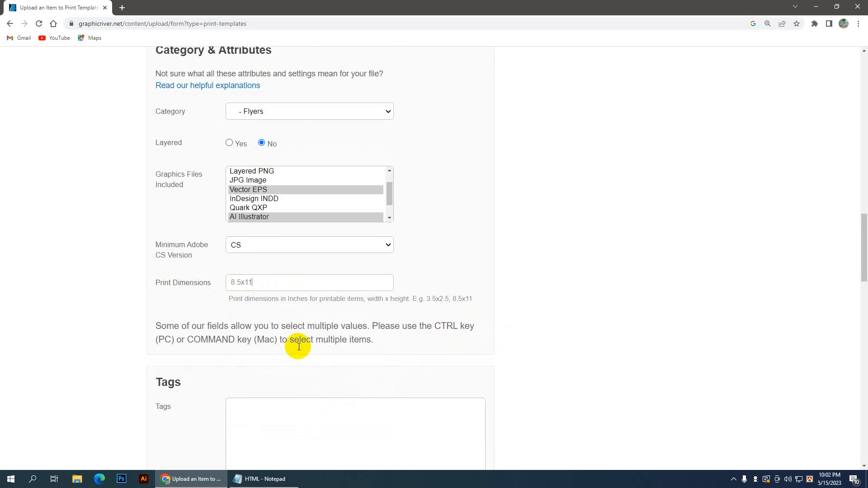
- Change the item's print dimensions to 8.27x11.69
left_click(238, 282)
type("27")
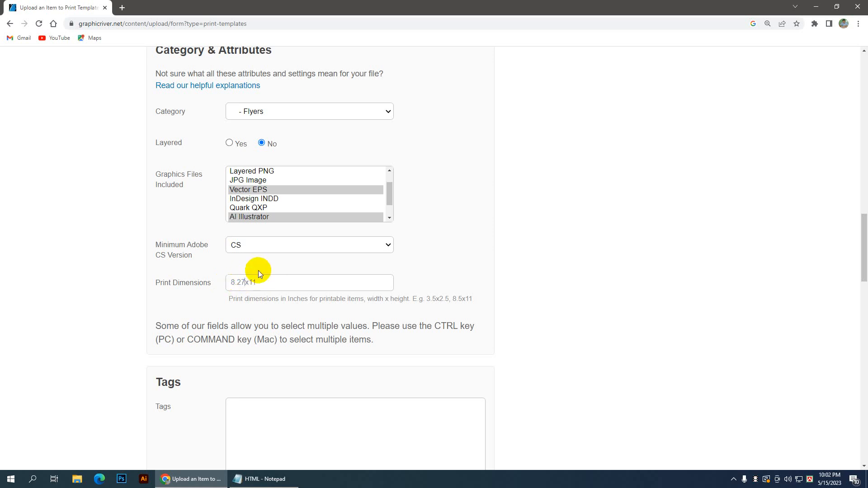
type("x11.69")
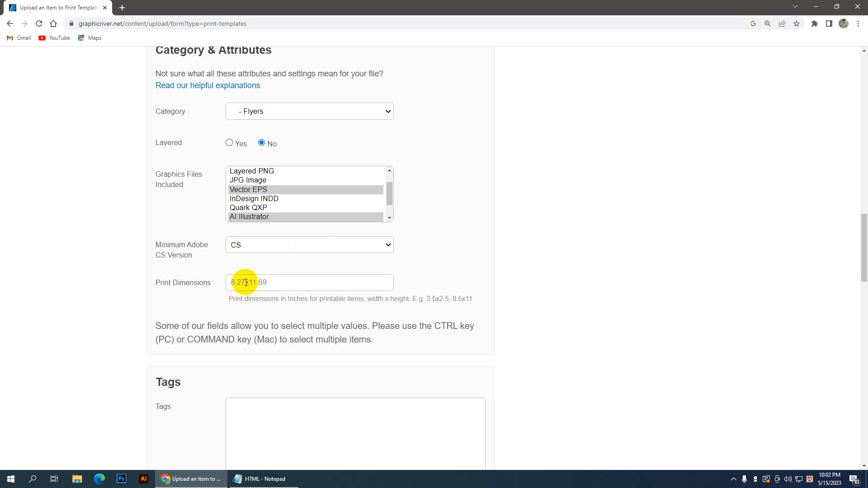
scroll(273, 285, "down", 2)
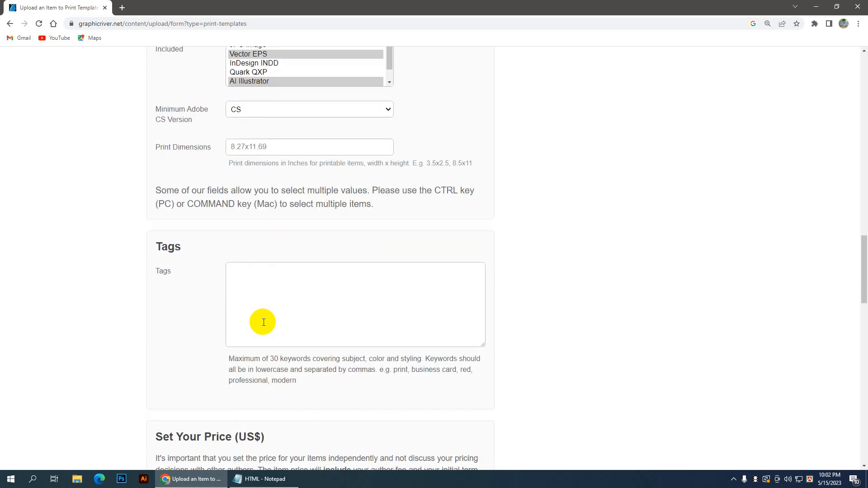
- Open GraphicRiver's home page in a new browser tab and search the site for invoice template
left_click(121, 8)
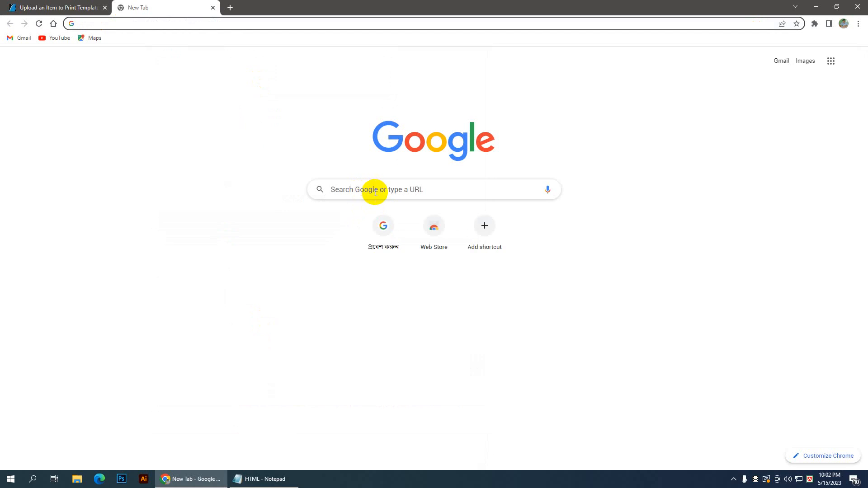
left_click(385, 191)
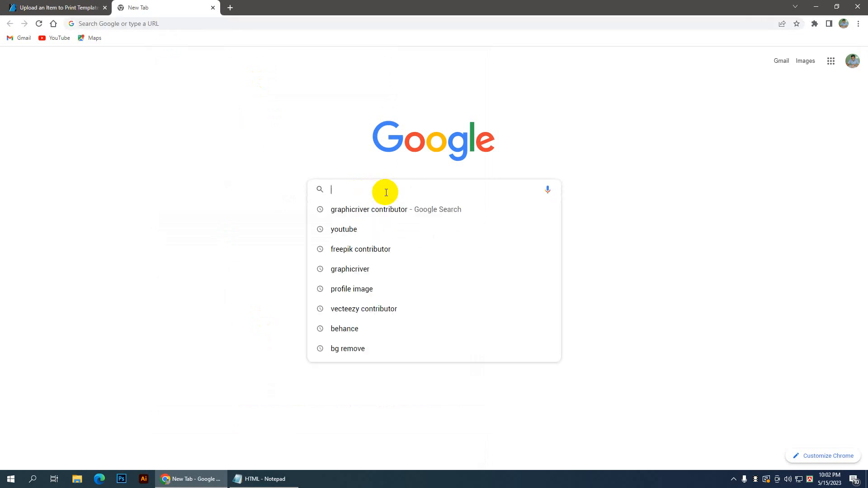
left_click(335, 270)
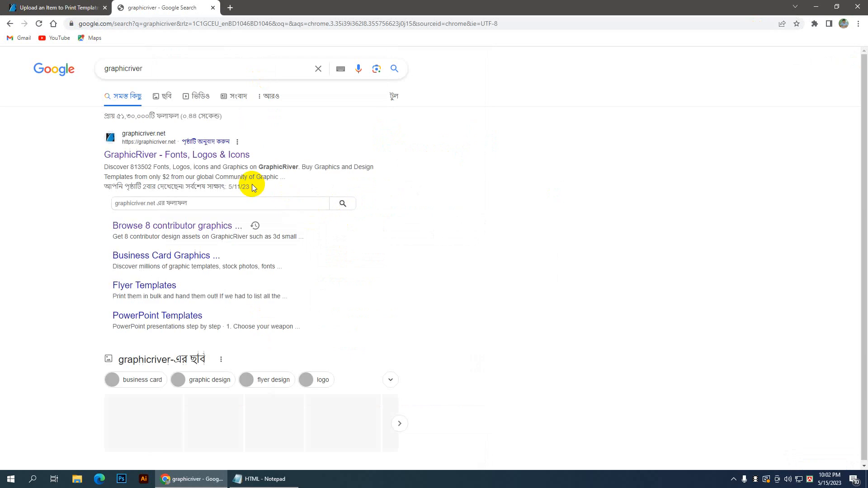
left_click(145, 155)
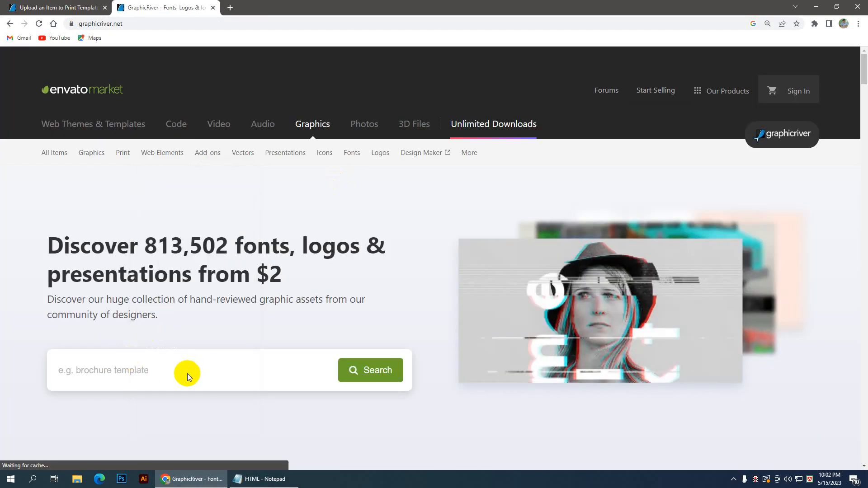
left_click(136, 369)
left_click(97, 404)
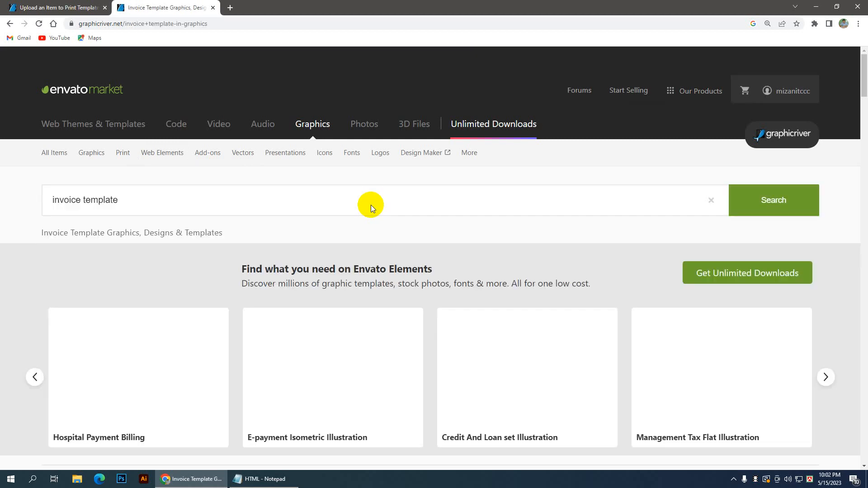
- Browse the invoice template search results to examine the competing designs, their prices and their sales
scroll(384, 212, "down", 6)
scroll(404, 226, "down", 8)
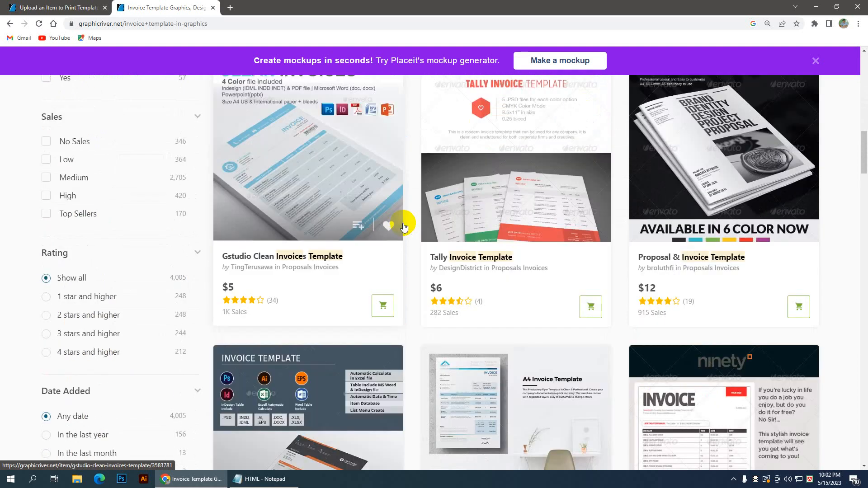
scroll(458, 290, "down", 4)
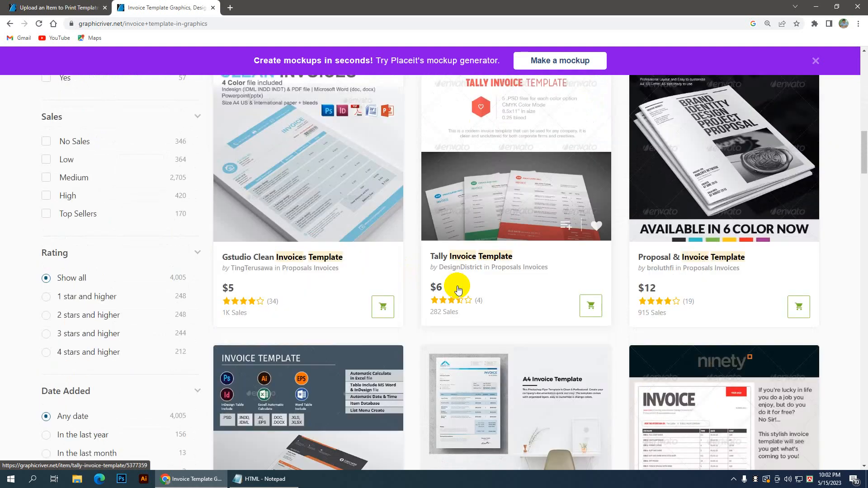
scroll(459, 288, "up", 2)
scroll(457, 286, "up", 7)
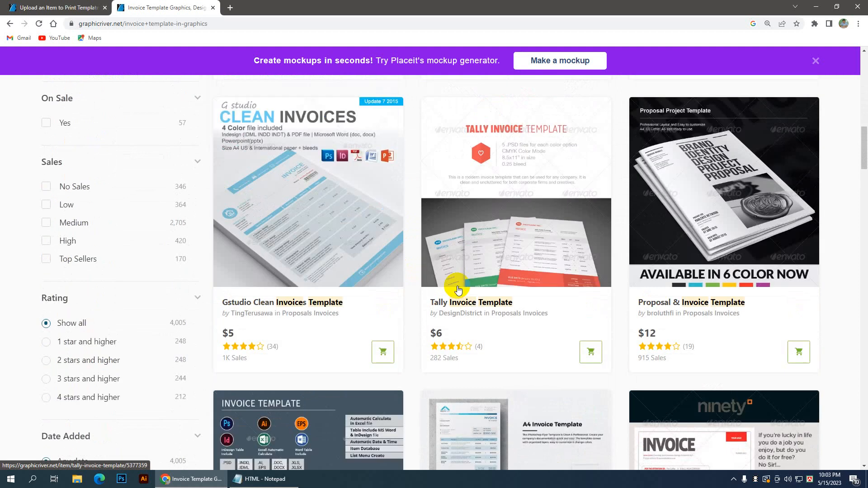
scroll(339, 264, "down", 6)
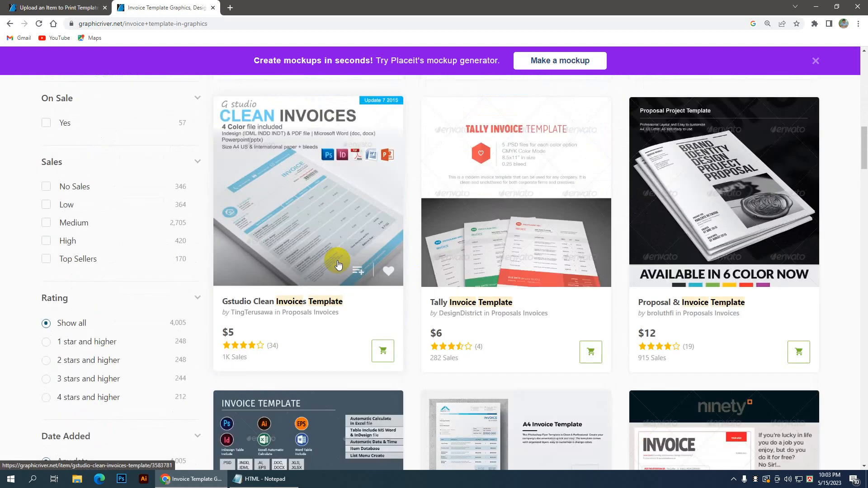
scroll(339, 264, "down", 1)
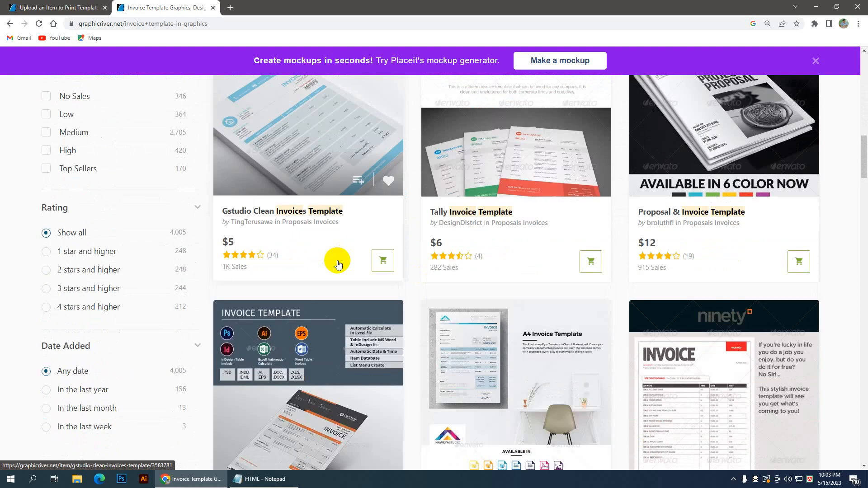
scroll(338, 264, "up", 3)
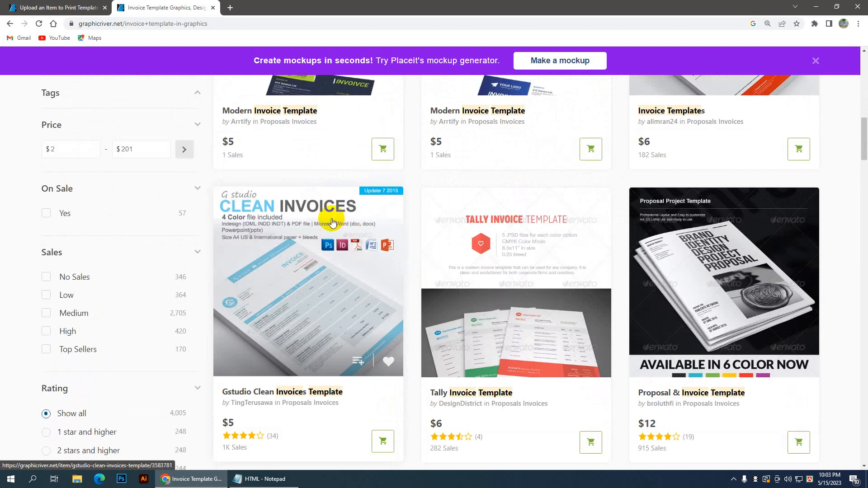
scroll(339, 221, "up", 5)
scroll(362, 218, "down", 2)
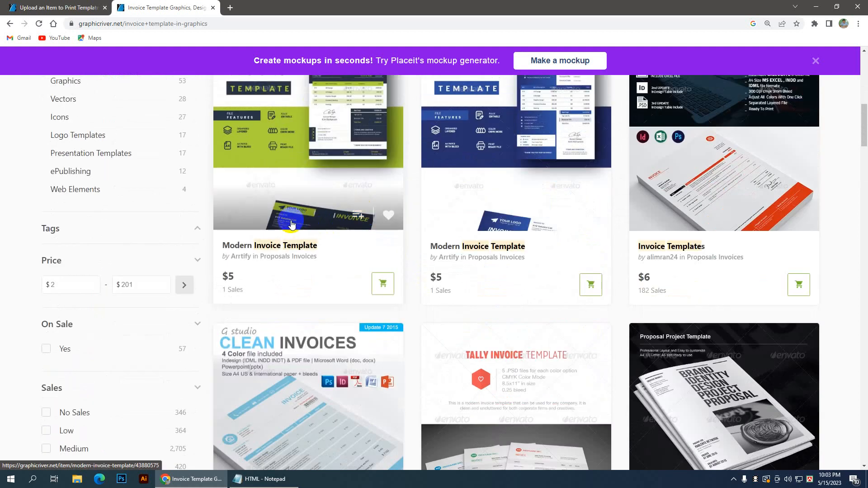
- Open the green Modern Invoice Template listing and bring up its attributes and tags
left_click(267, 248)
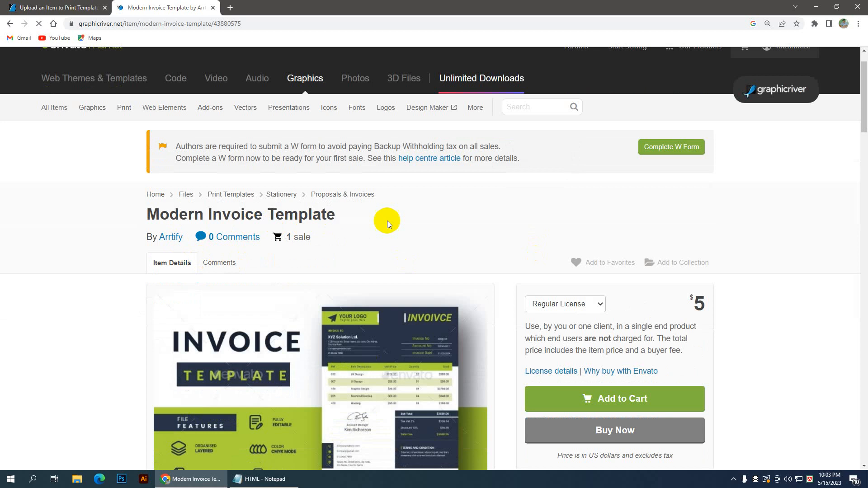
scroll(387, 221, "down", 2)
scroll(783, 257, "down", 1)
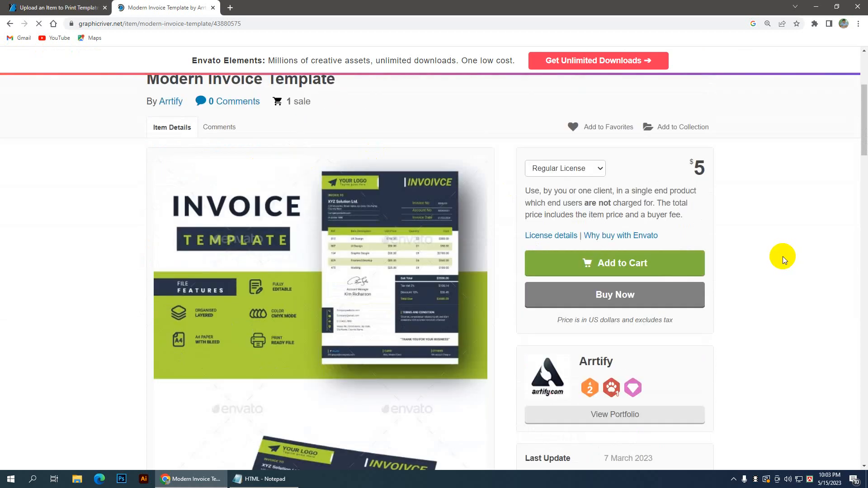
scroll(766, 255, "down", 9)
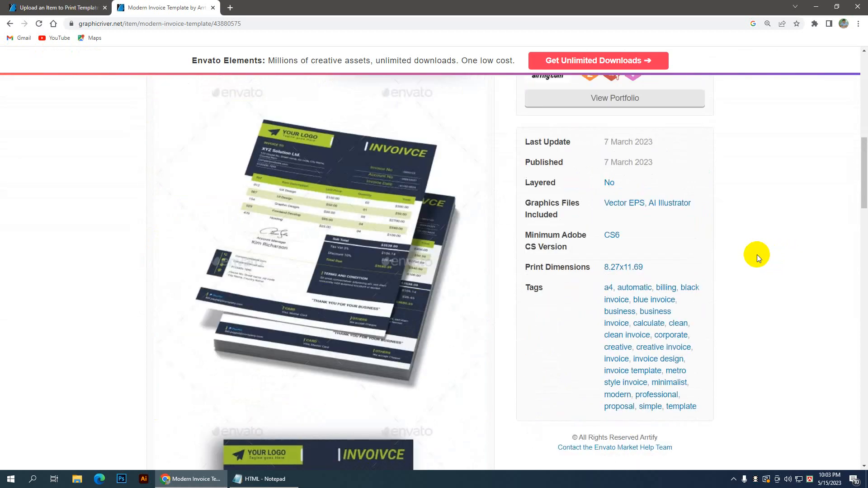
scroll(757, 254, "down", 4)
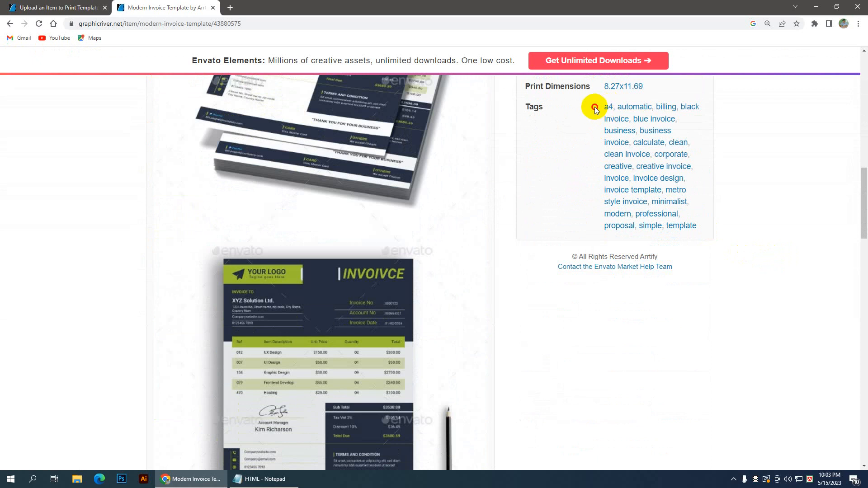
left_click_drag(594, 107, 682, 224)
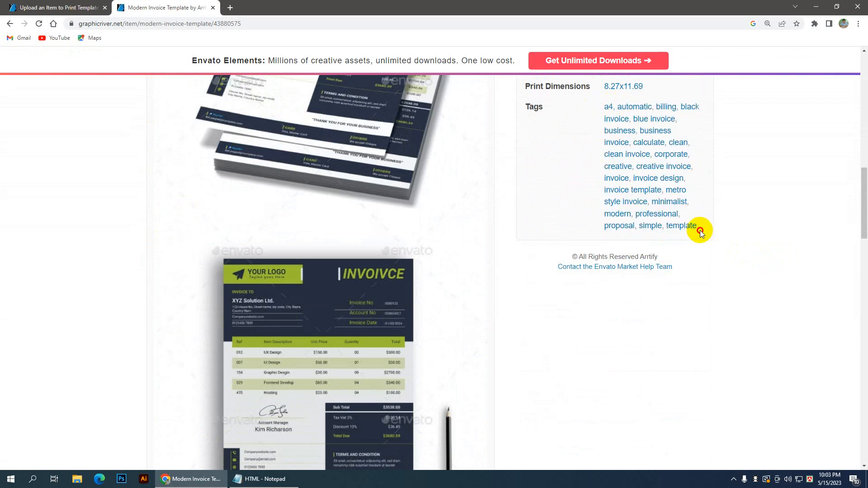
triple_click(700, 231)
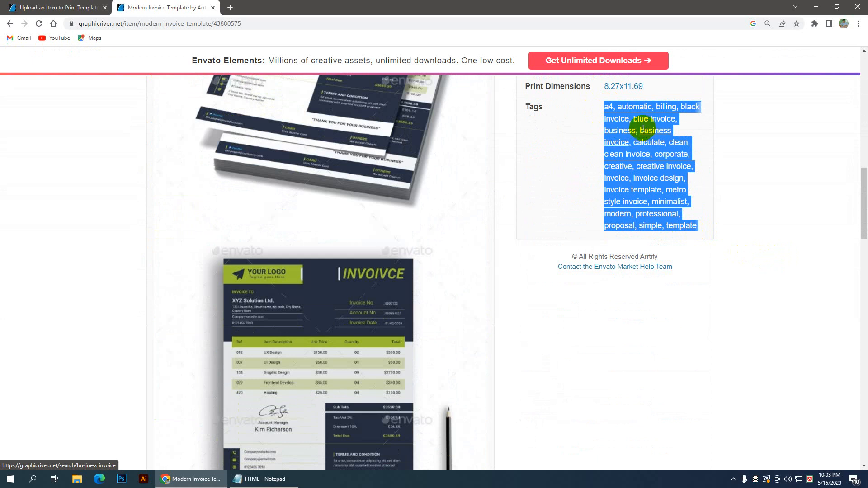
right_click(619, 118)
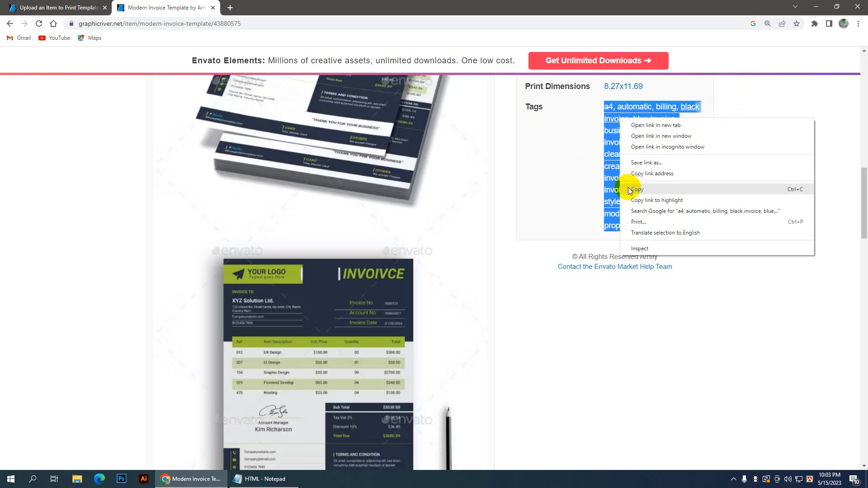
left_click(732, 96)
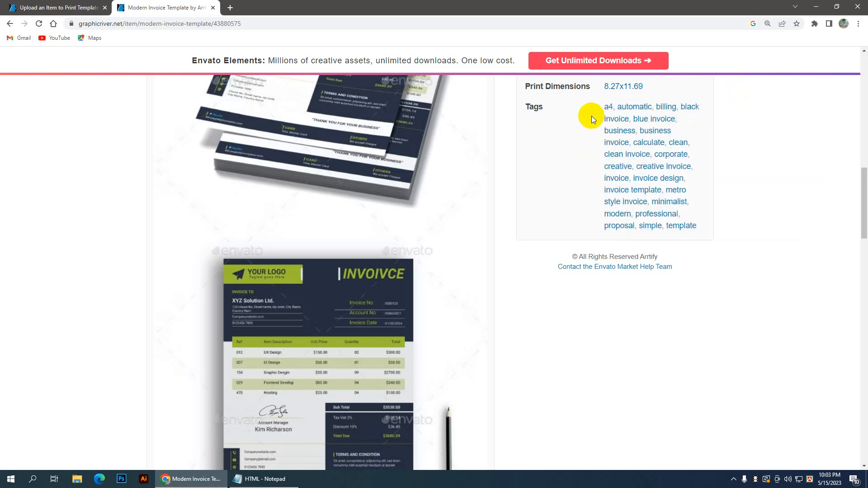
- Copy the listing's tags from a4 through creative and paste them into the Tags field of the upload form
left_click_drag(597, 105, 632, 167)
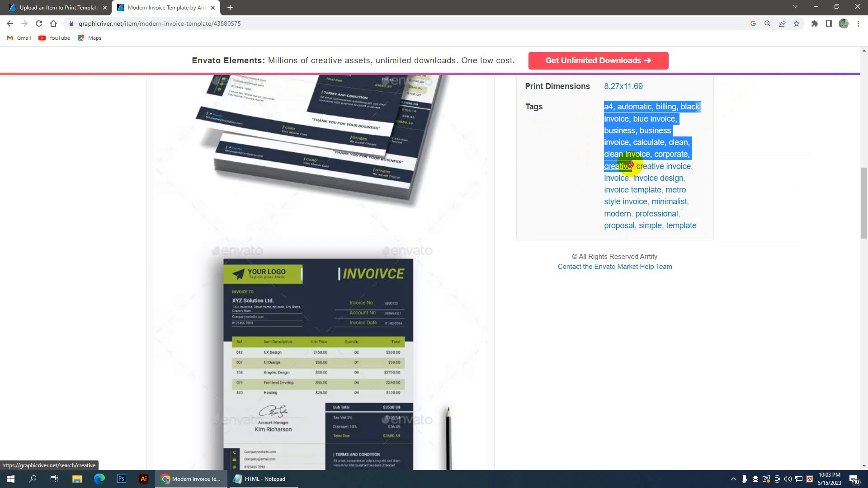
right_click(640, 148)
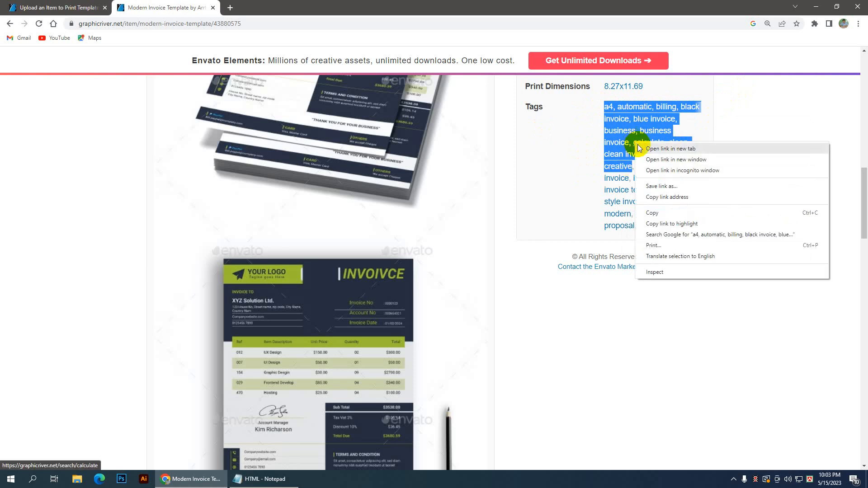
left_click(652, 213)
left_click(48, 9)
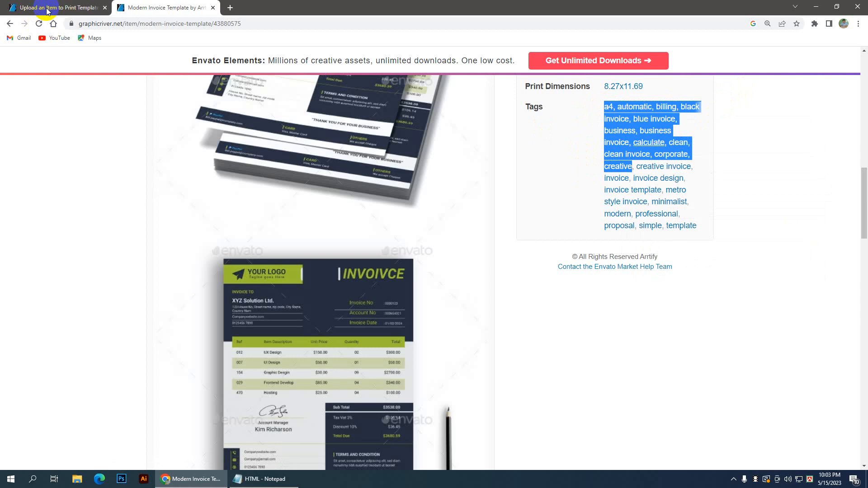
left_click(227, 271)
right_click(250, 280)
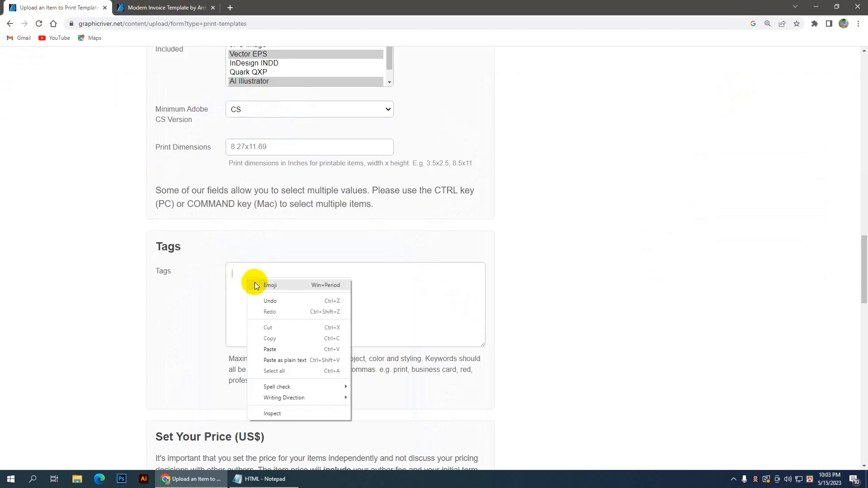
left_click(270, 349)
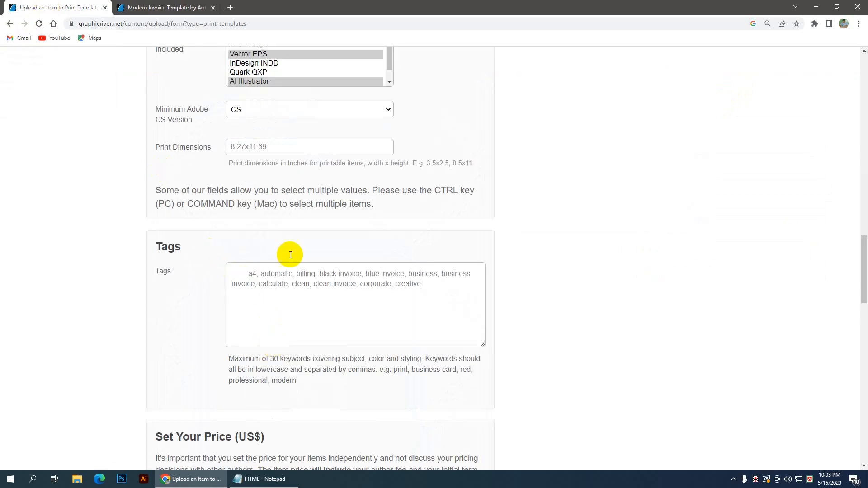
- Return to the invoice template search results, open the orange $6 Invoice Templates listing and bring up its tags
left_click(156, 8)
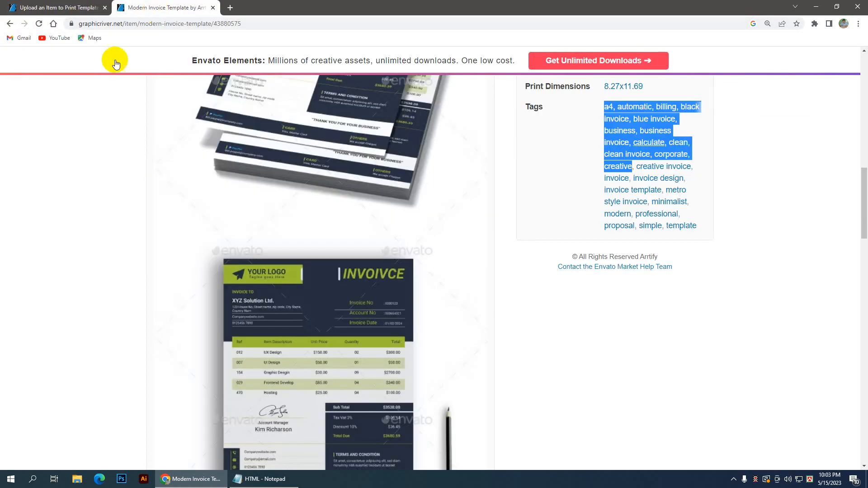
left_click(9, 23)
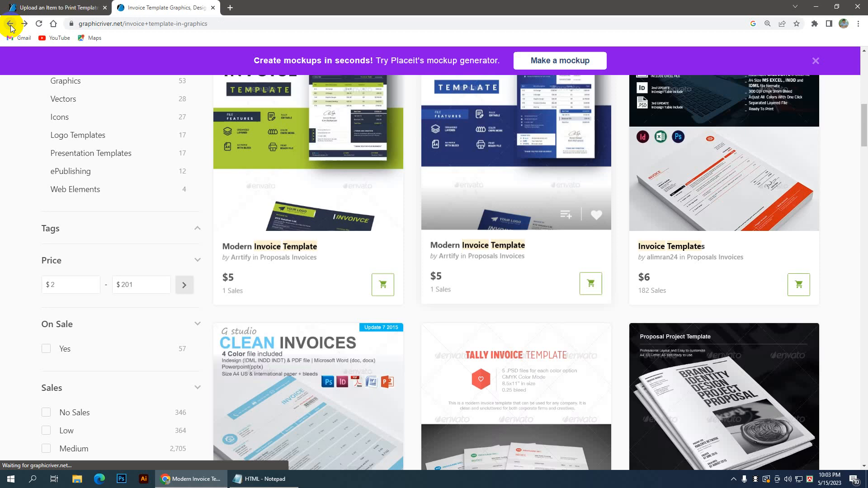
left_click(690, 248)
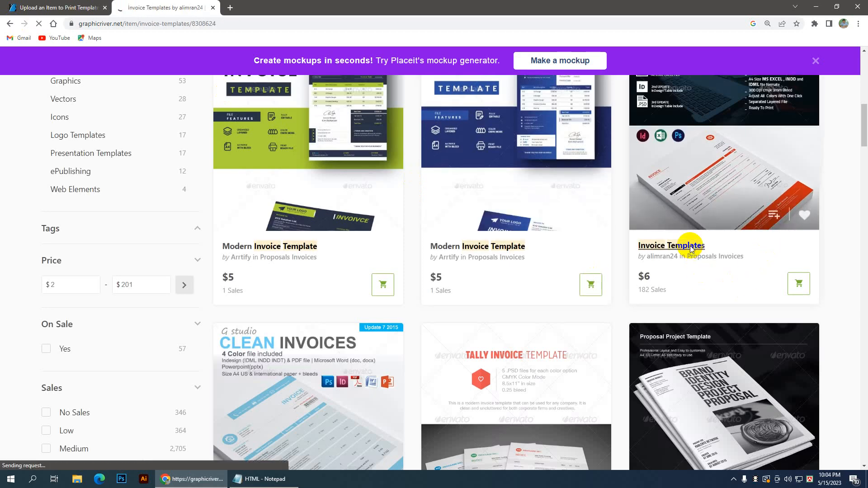
scroll(658, 252, "down", 12)
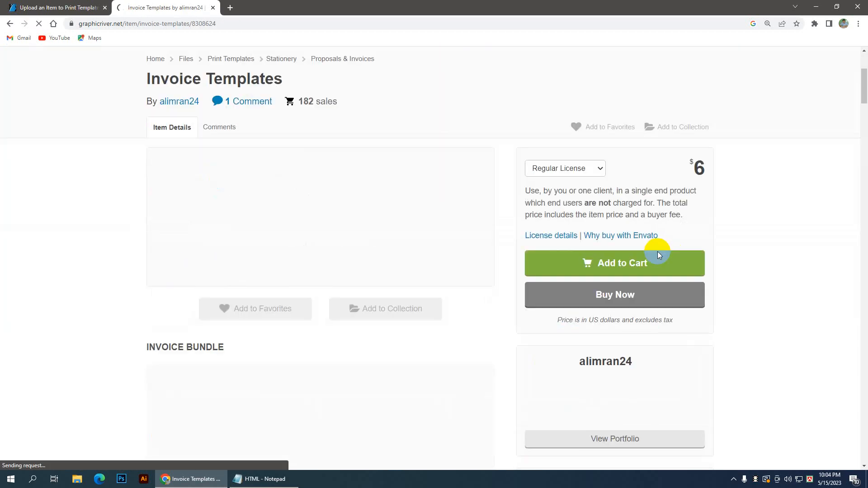
scroll(658, 251, "down", 2)
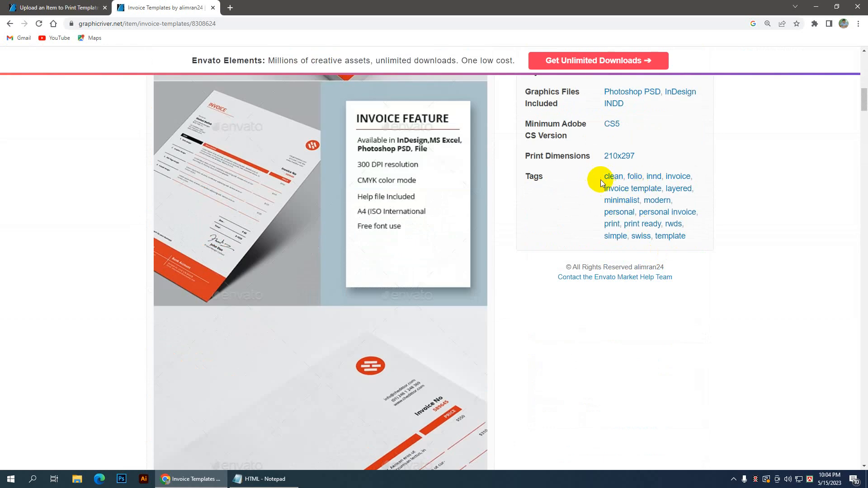
- Copy the tags from clean through print in this listing and append them, after a comma, to the upload form's tags
left_click_drag(601, 180, 625, 223)
right_click(624, 200)
left_click(647, 271)
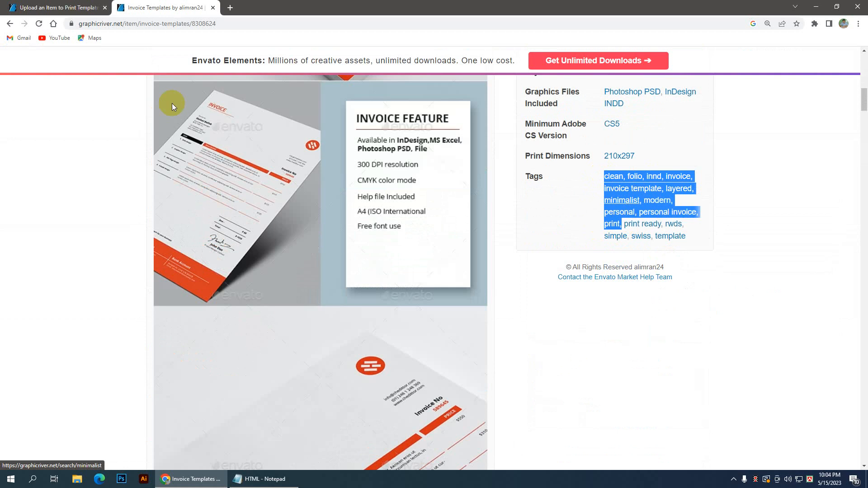
left_click(54, 8)
left_click(430, 291)
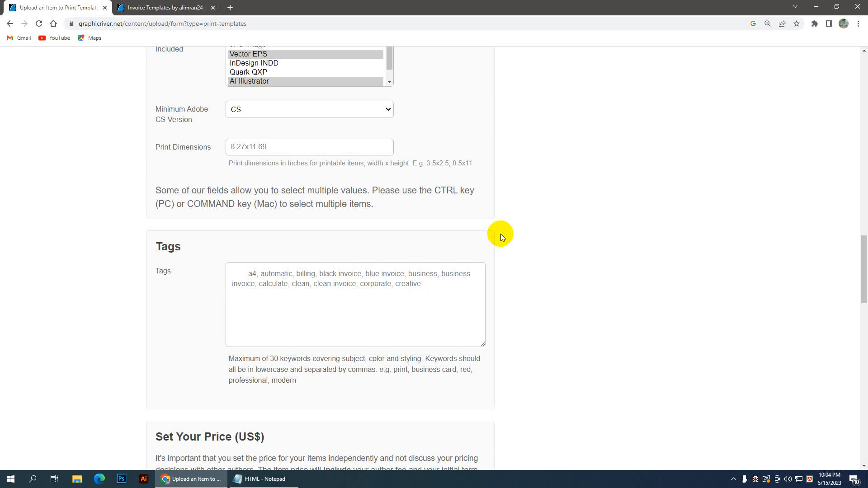
type(",")
right_click(427, 288)
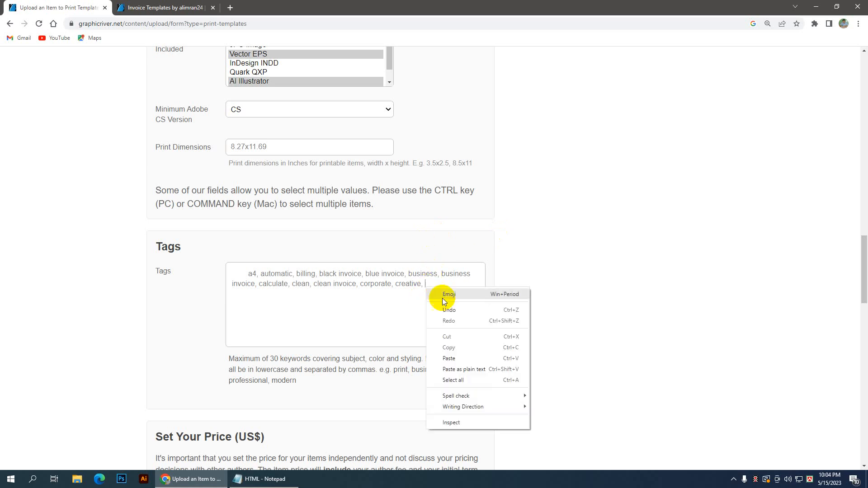
left_click(451, 359)
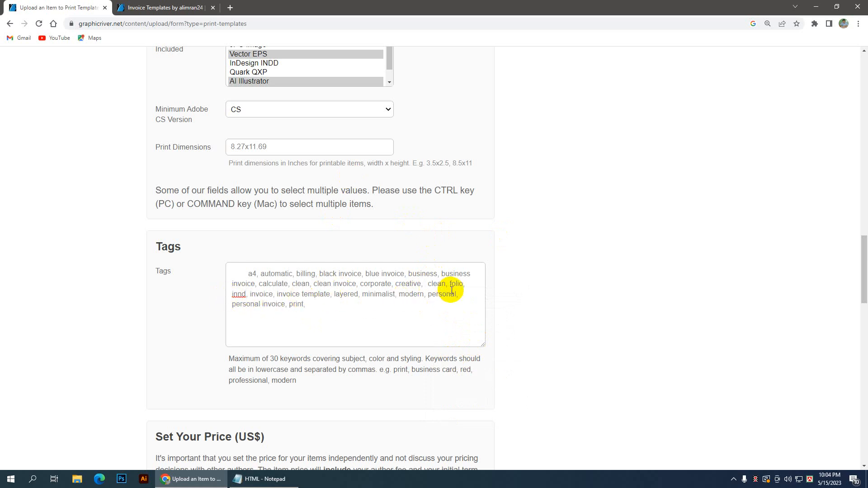
- Delete the misspelled tag that follows folio from the upload form's Tags field
left_click(248, 294)
double_click(248, 294)
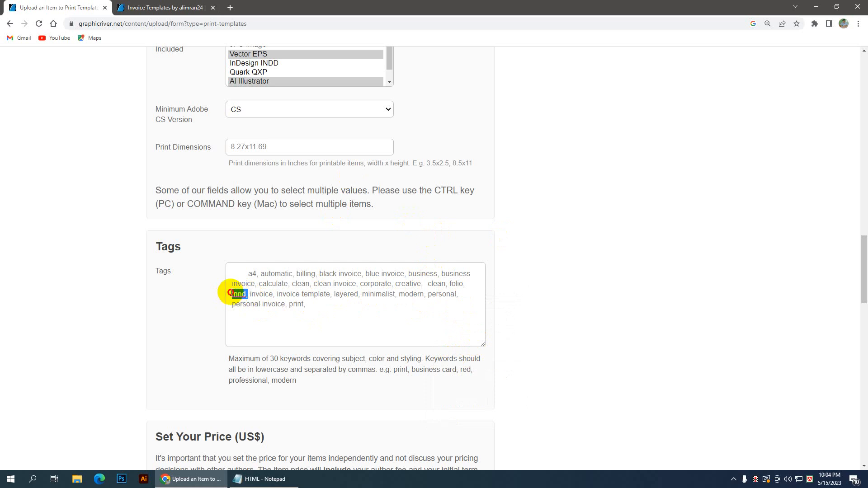
key("BackSpace")
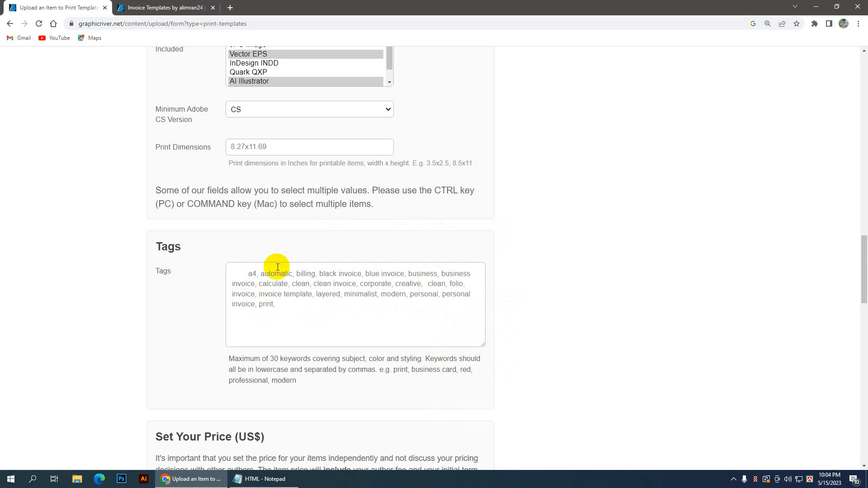
- Append the comma-separated tags invoice template and modern invoice after print in the Tags field
left_click(286, 305)
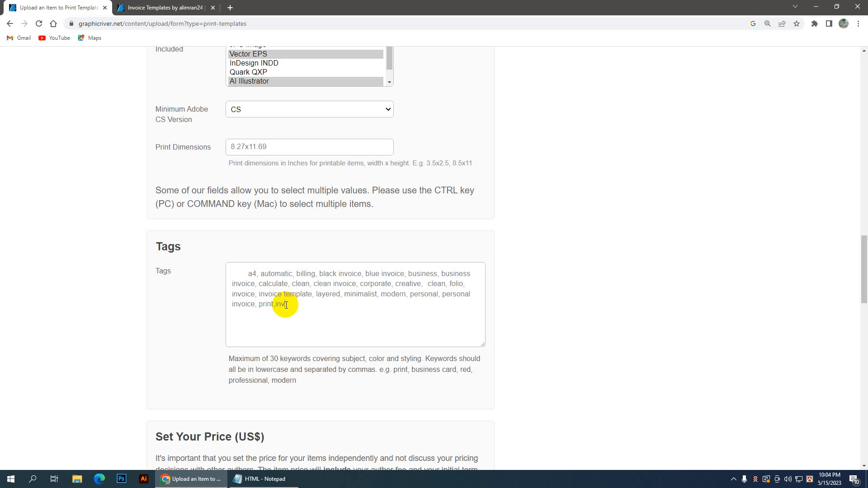
type("invoice template")
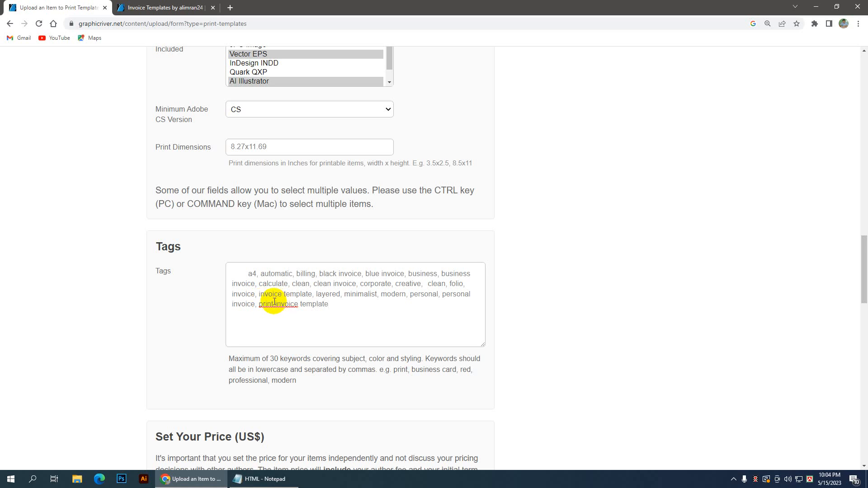
left_click(275, 304)
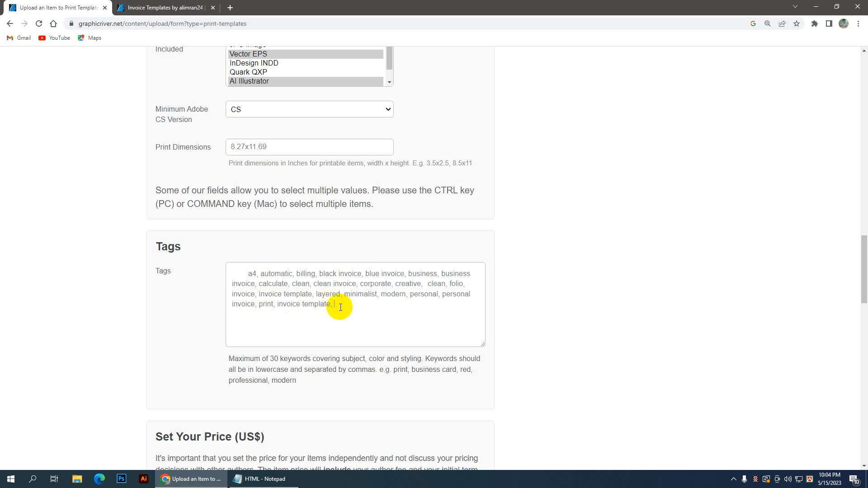
type("modern invoice")
- Set the Regular License item price to $5
scroll(419, 290, "down", 6)
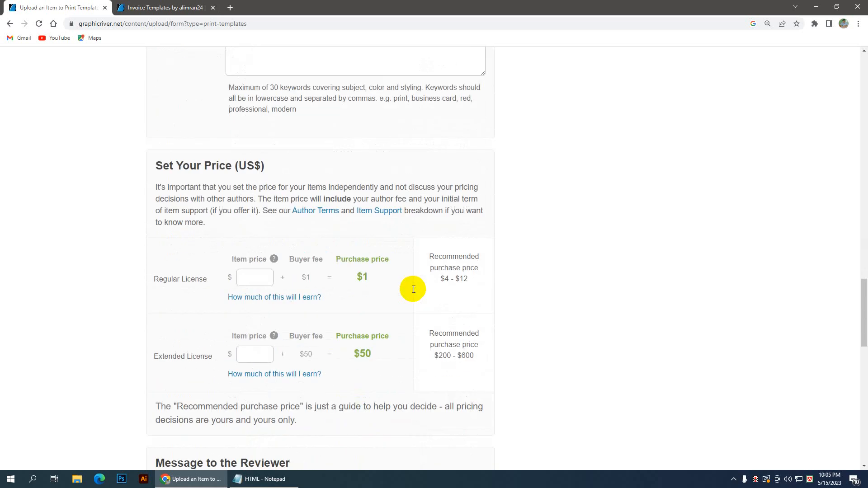
scroll(168, 244, "down", 1)
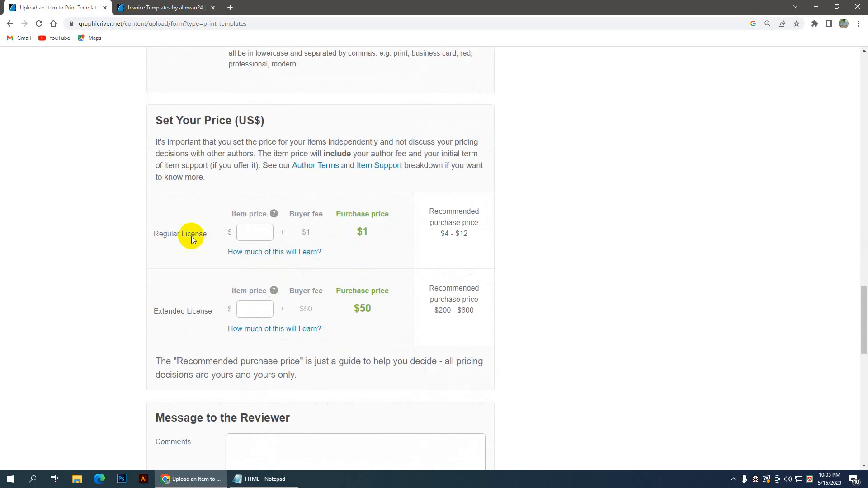
left_click(247, 234)
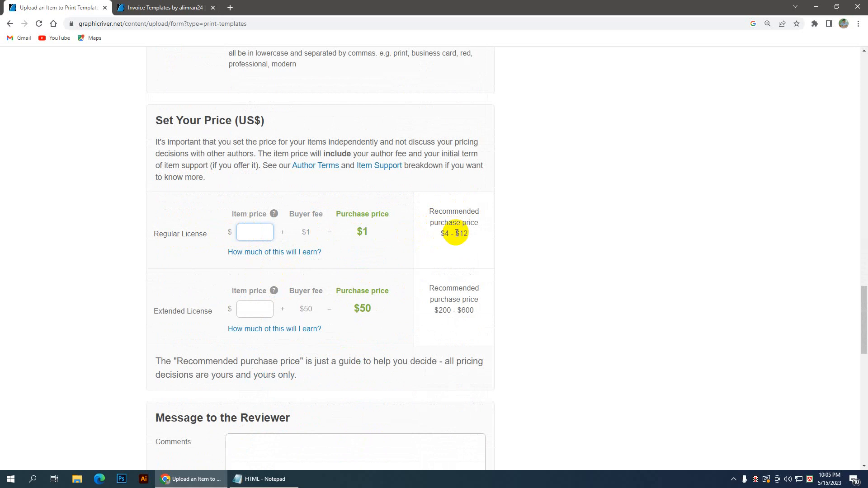
left_click(248, 233)
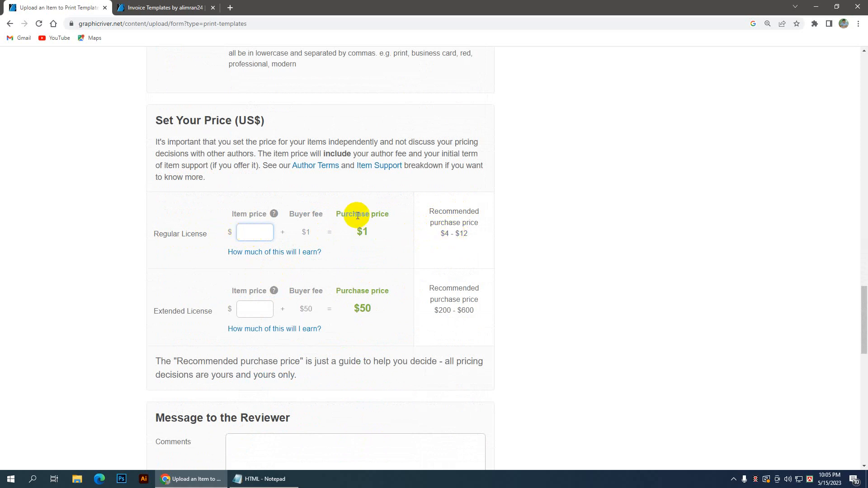
type("5")
- Set the Extended License item price to $150
scroll(349, 248, "down", 1)
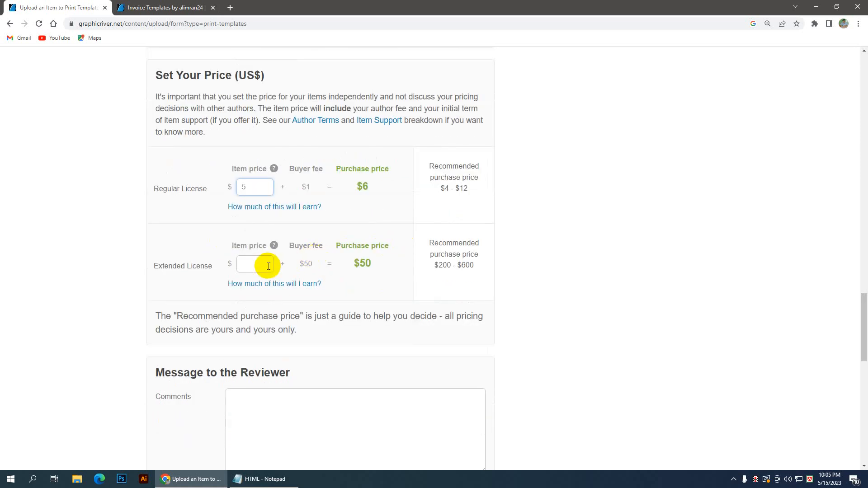
left_click(259, 267)
left_click(274, 248)
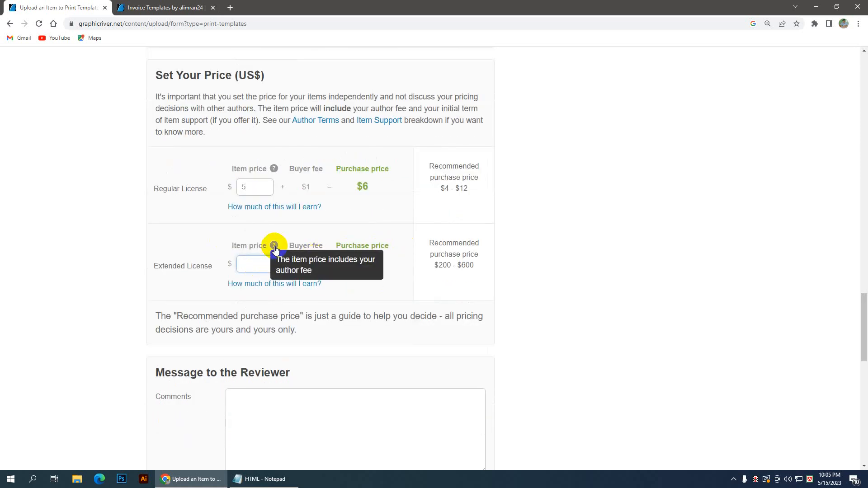
left_click(251, 262)
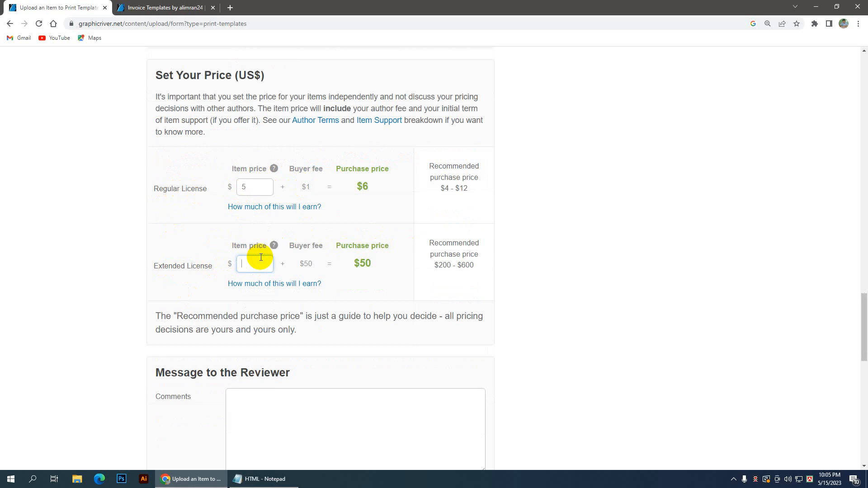
type("150")
- Review the Regular and Extended License item prices against their recommended purchase price ranges
scroll(387, 217, "down", 1)
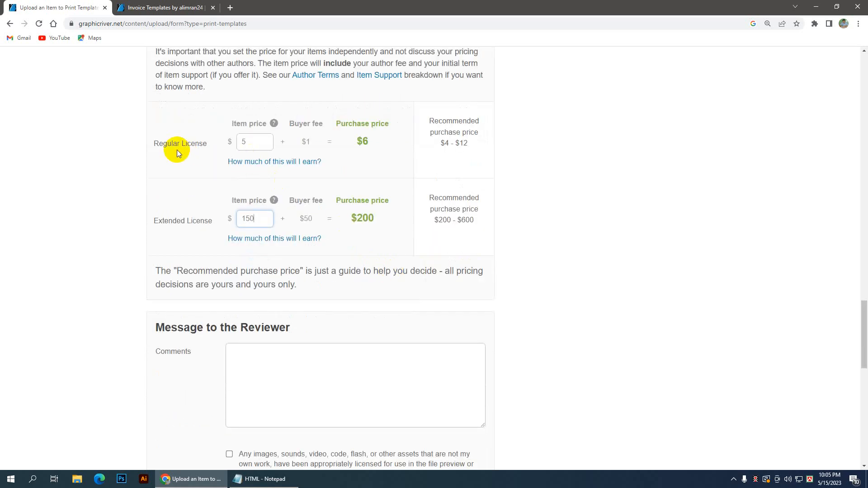
left_click(255, 143)
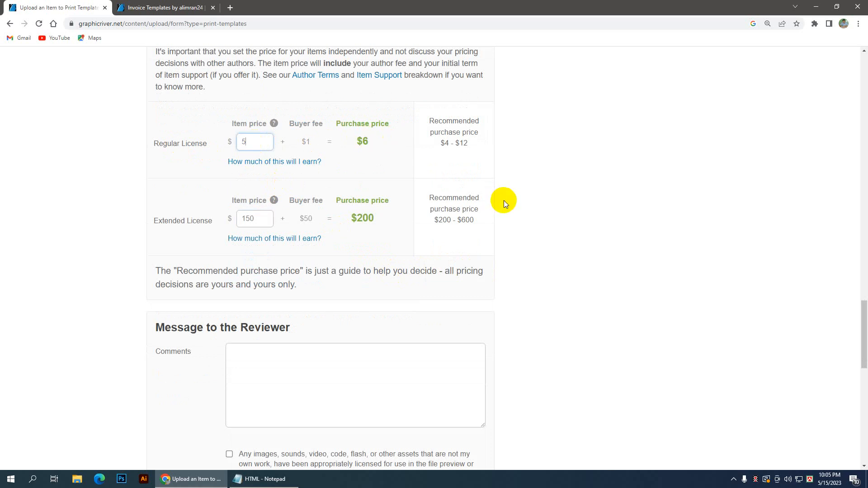
scroll(504, 200, "down", 1)
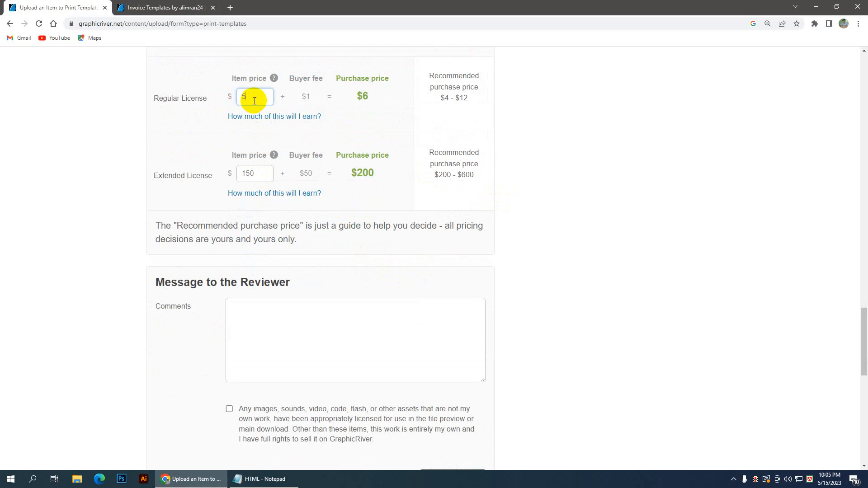
scroll(285, 123, "up", 2)
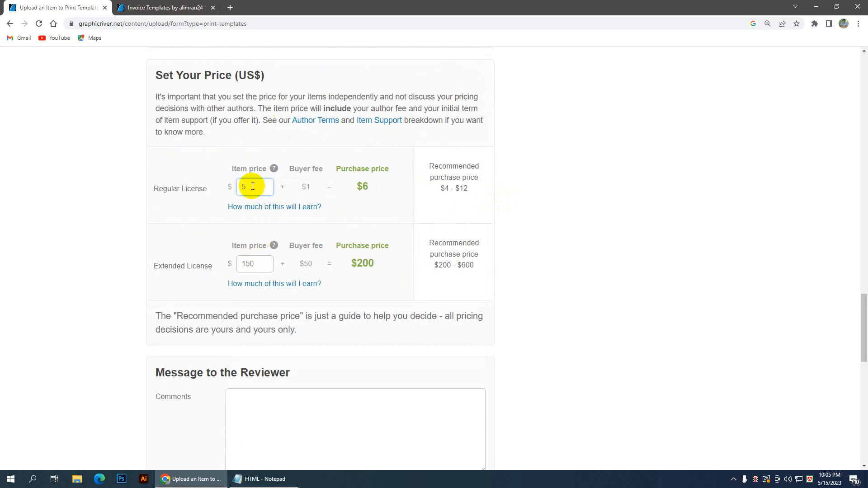
left_click_drag(252, 187, 241, 187)
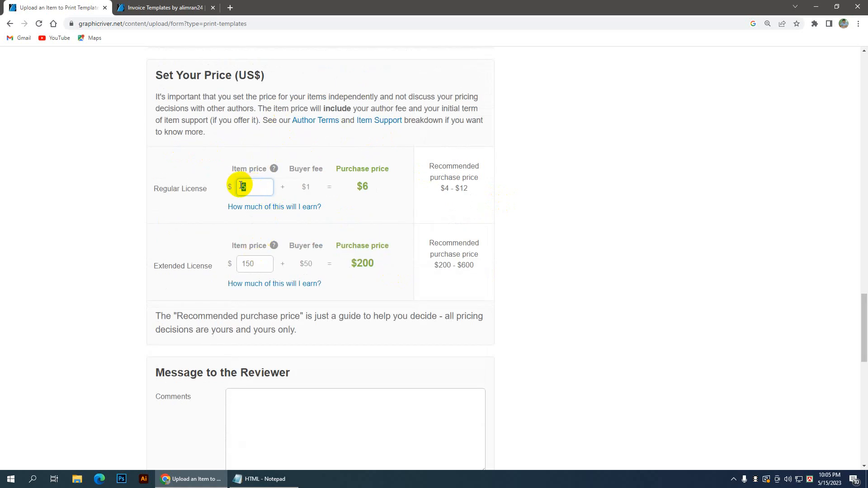
left_click(355, 237)
left_click(256, 189)
left_click(263, 268)
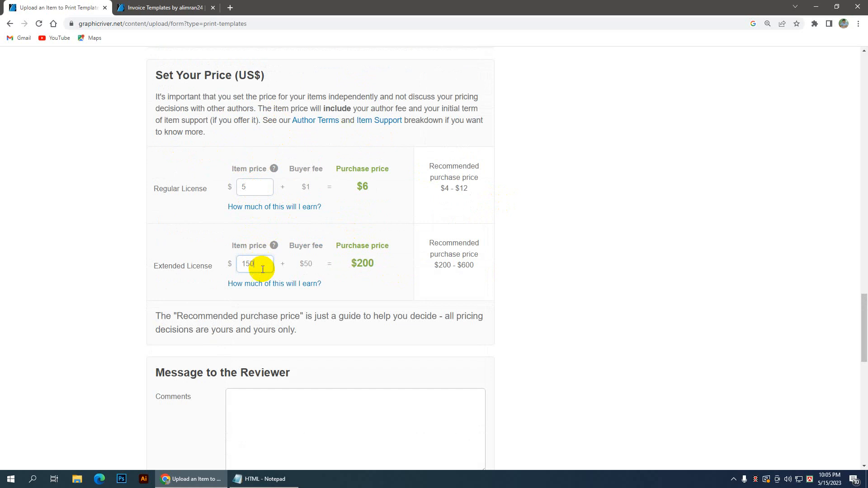
left_click(254, 189)
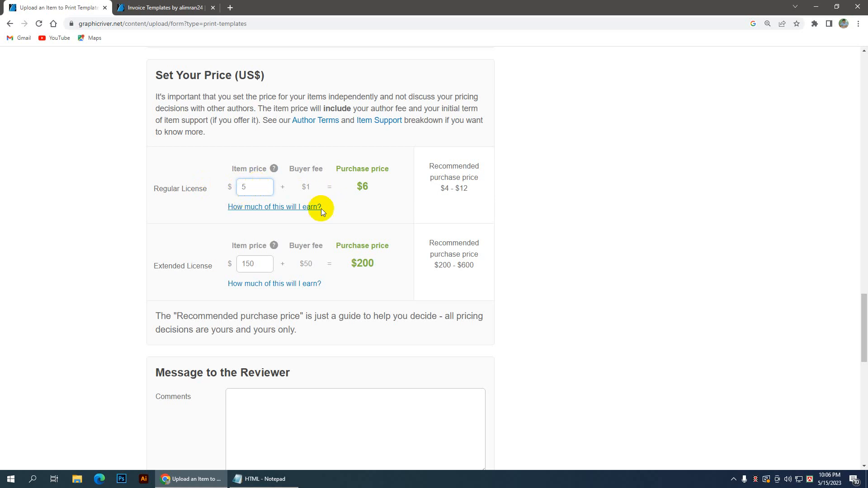
scroll(349, 213, "down", 2)
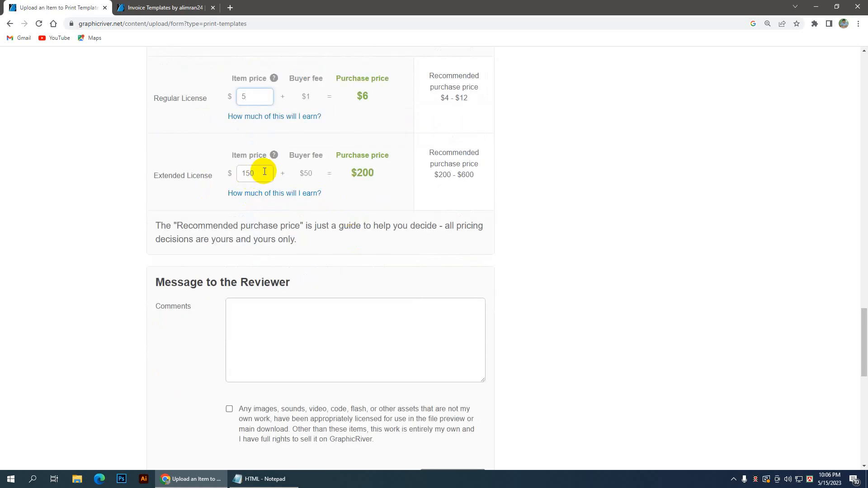
left_click(257, 172)
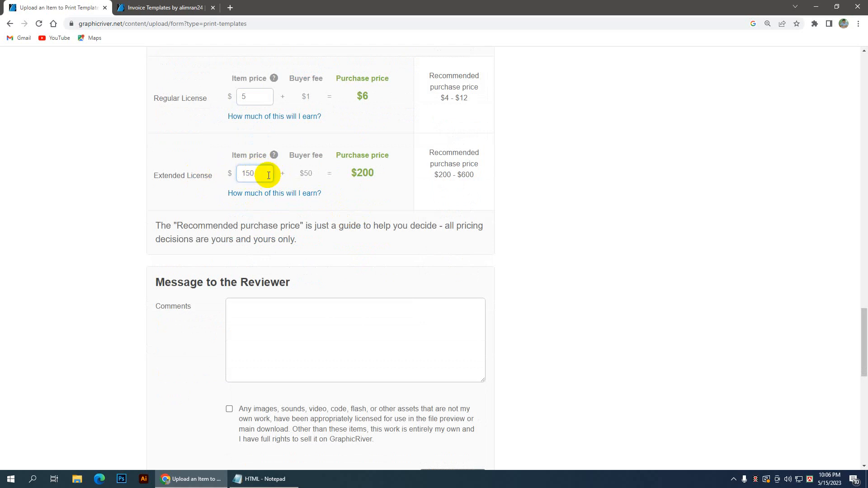
- Enter the reviewer comment "Thanks For Your Review" and accept the statement about asset licensing and rights to sell
scroll(267, 175, "down", 2)
left_click(261, 225)
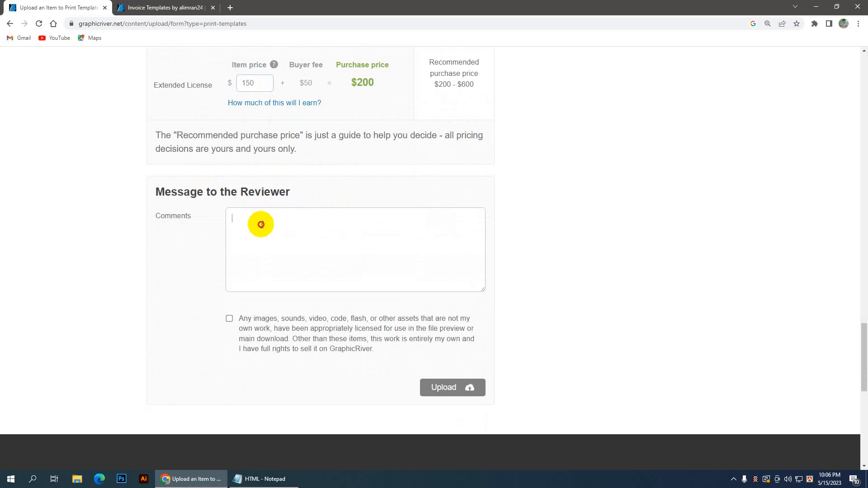
type("Thanks For Your Review")
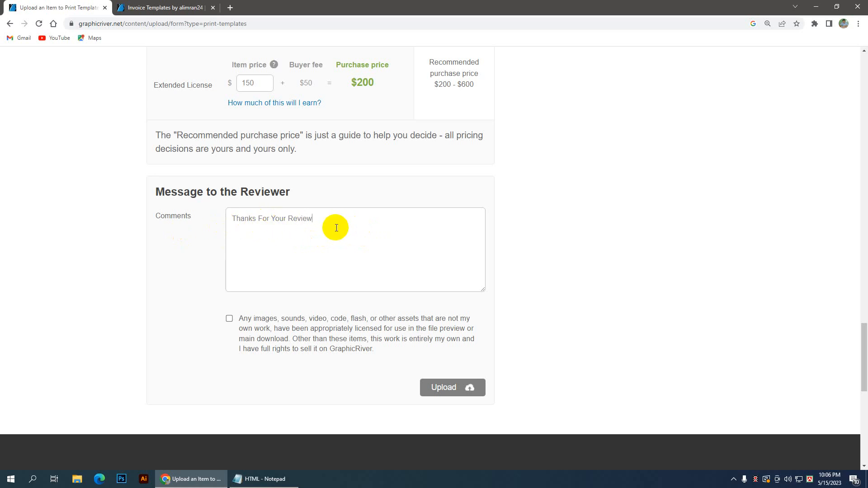
left_click(228, 319)
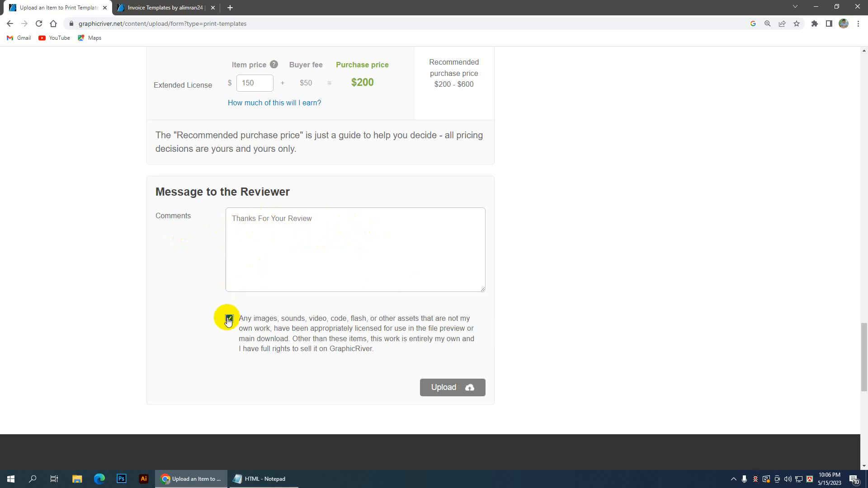
- Check the description, files, attributes, tags and prices in the completed form, and submit the item for upload
scroll(452, 230, "up", 2)
scroll(467, 234, "up", 10)
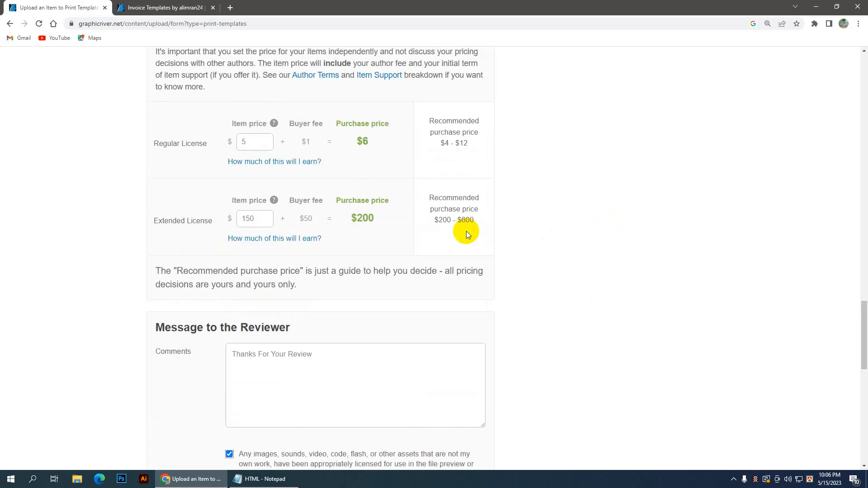
scroll(466, 232, "up", 3)
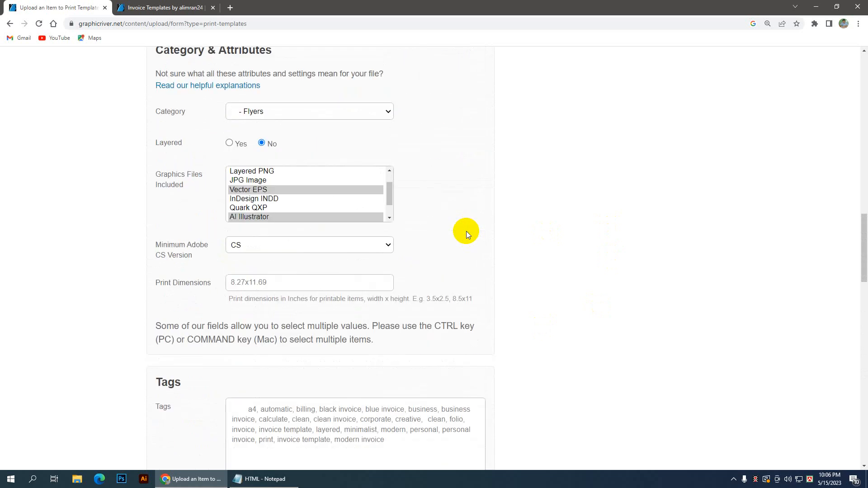
scroll(466, 232, "up", 7)
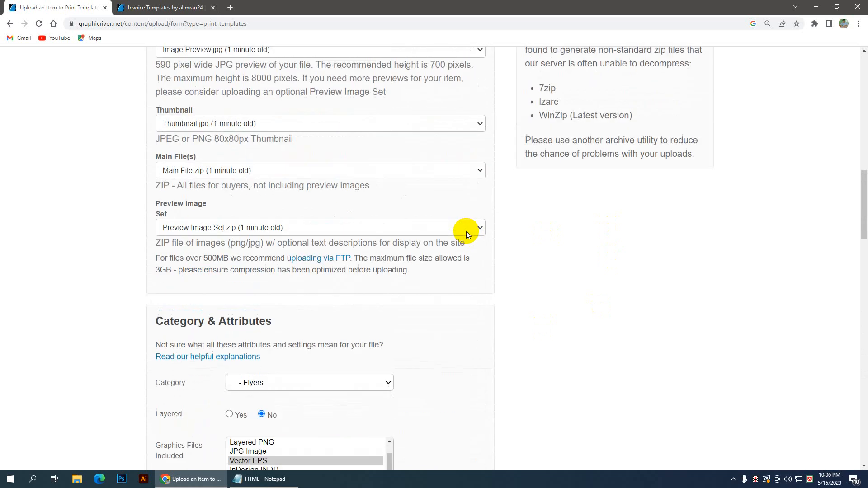
scroll(465, 231, "up", 9)
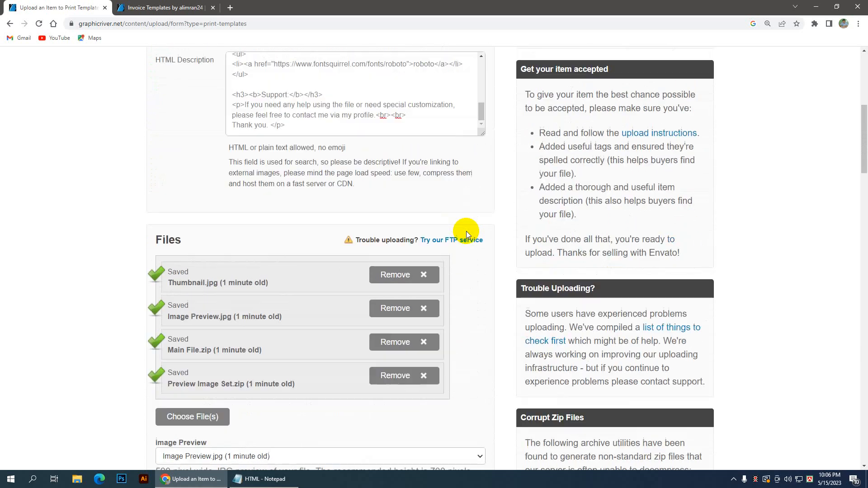
scroll(466, 232, "down", 20)
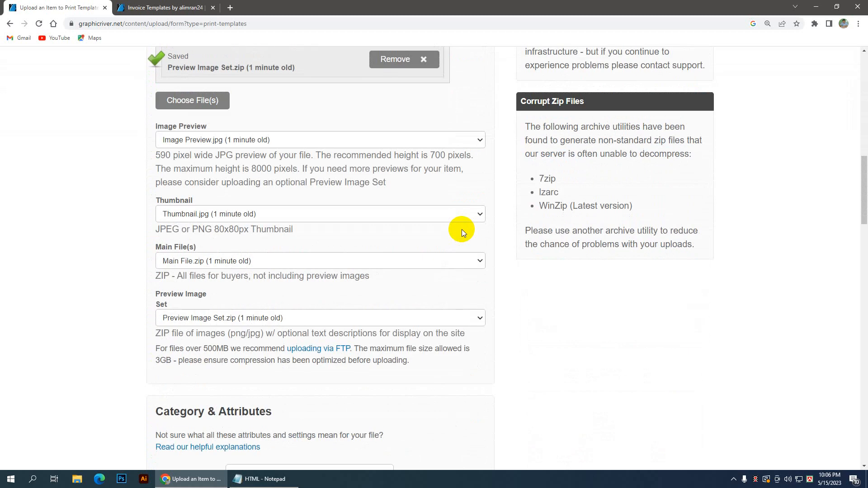
scroll(458, 233, "down", 14)
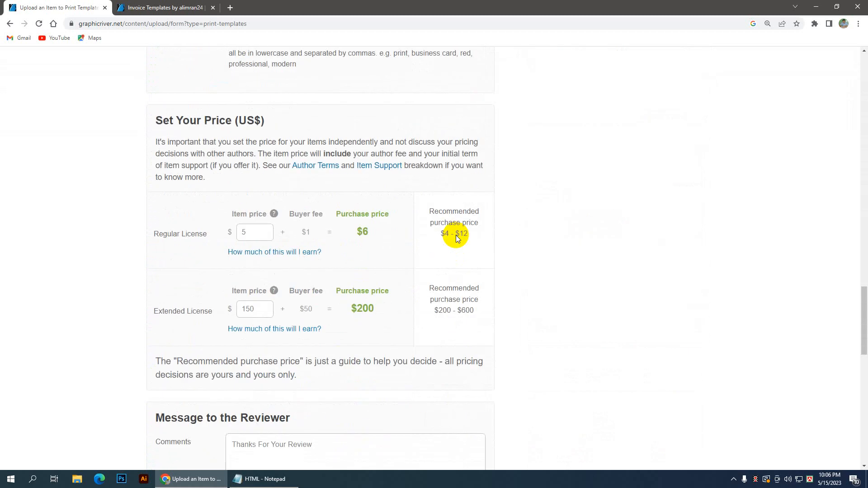
left_click(436, 345)
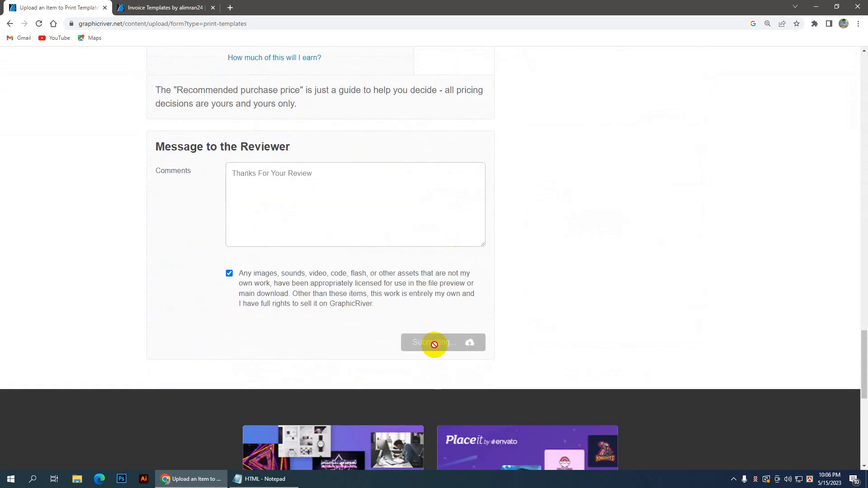